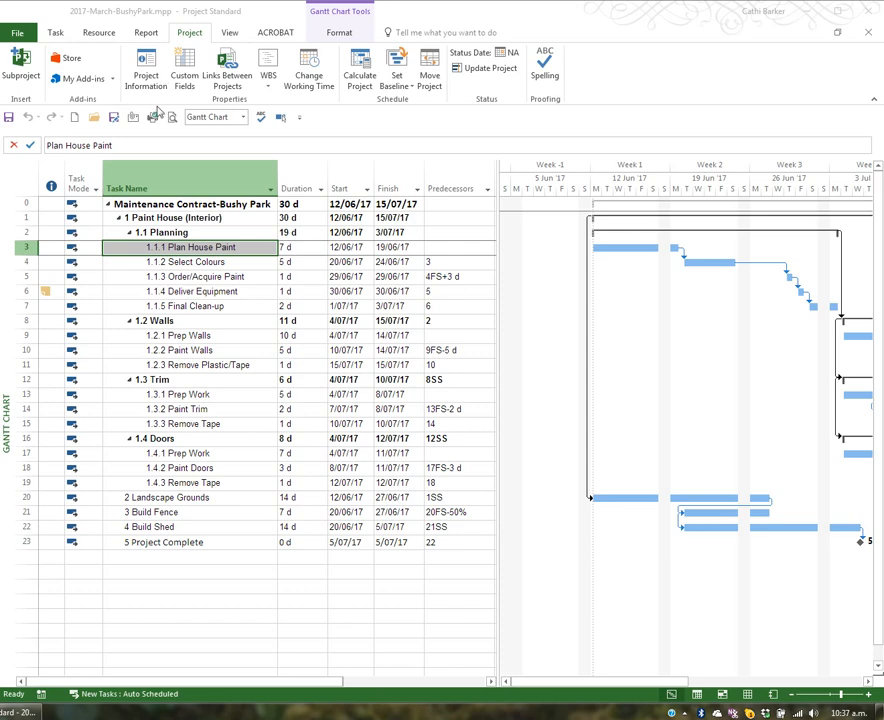
Step: View the Bushy Park project's Resource Sheet, return to its Gantt Chart and select the Paint House (Interior) task
left_click(213, 233)
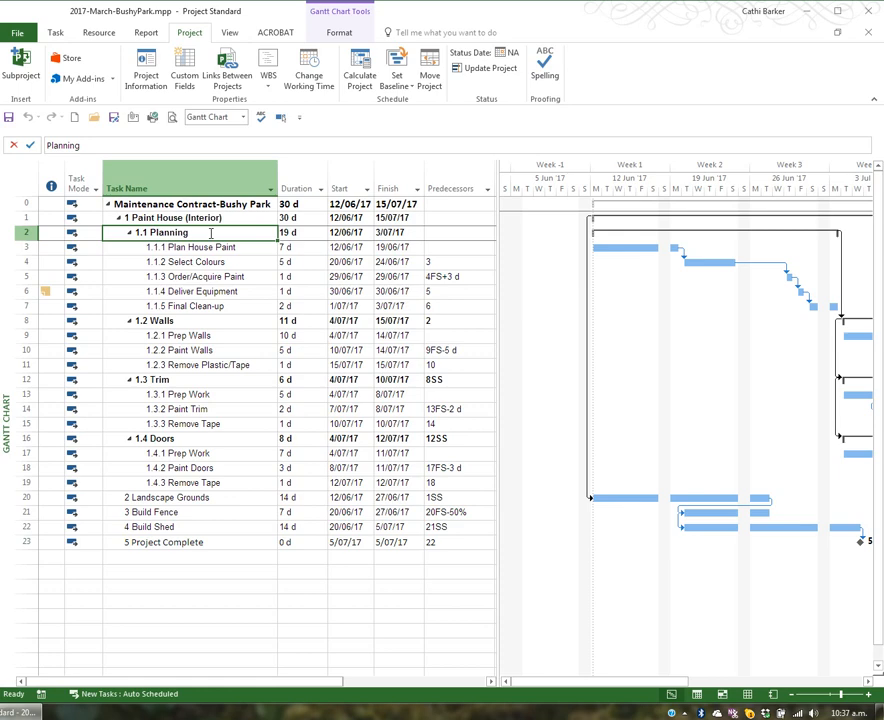
left_click(242, 117)
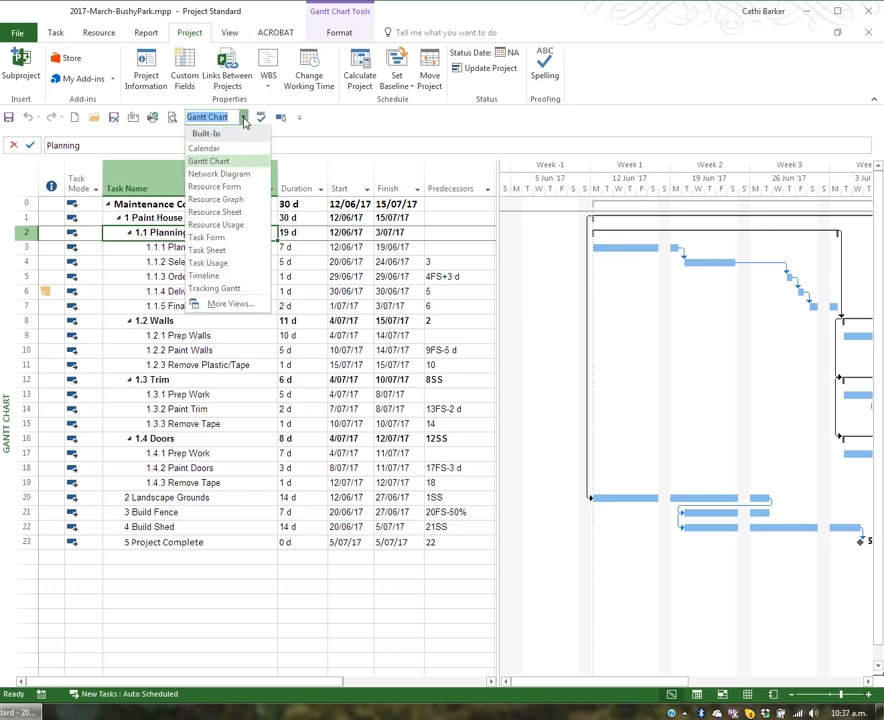
left_click(244, 213)
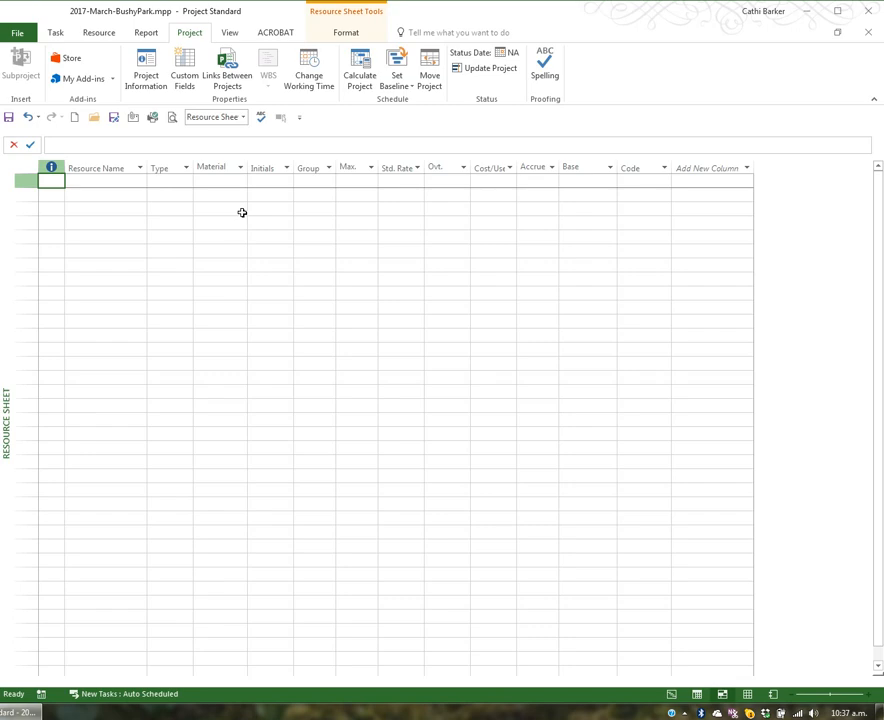
left_click(242, 118)
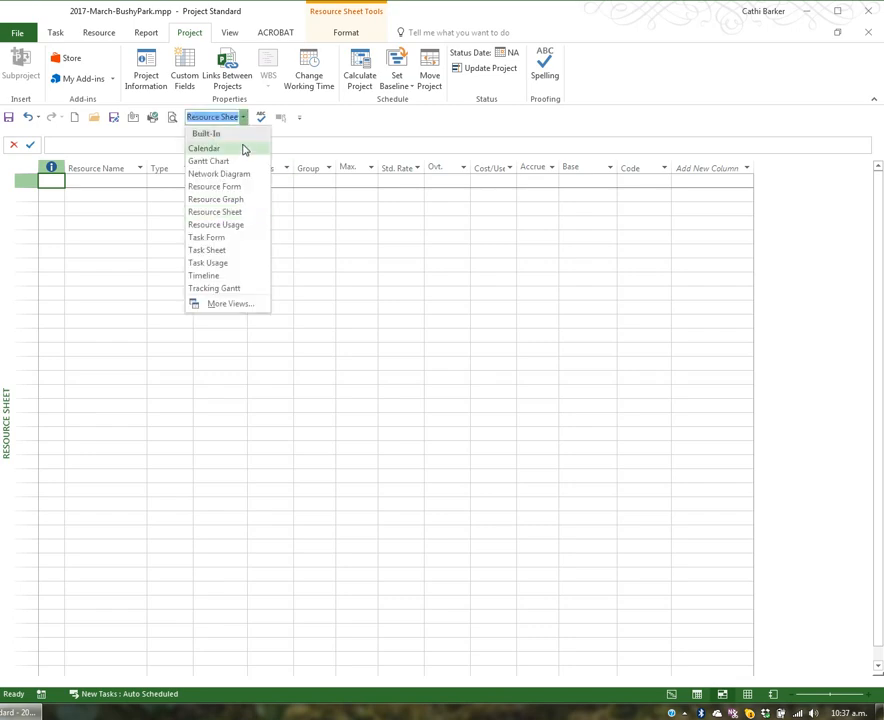
left_click(236, 162)
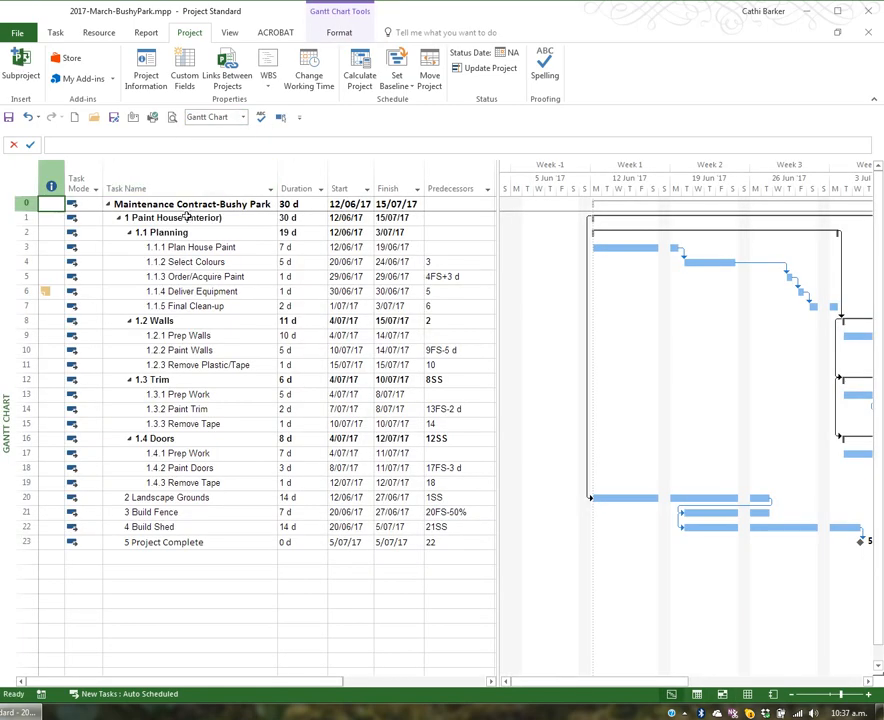
left_click(186, 216)
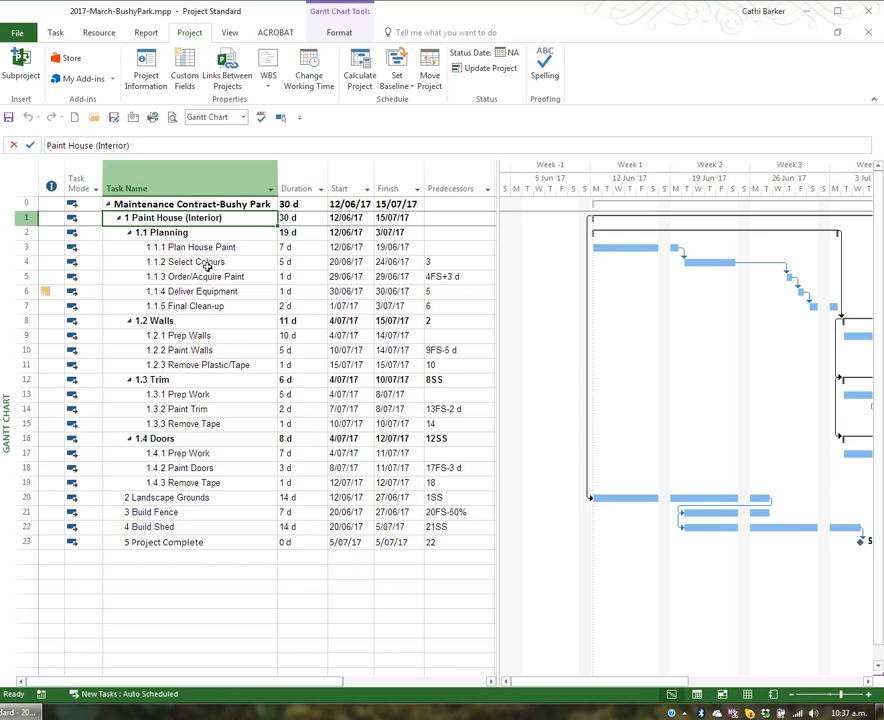
Step: Open the Standard Maintenance Contract.mpt template from the recent files and display its Resource Sheet
left_click(18, 33)
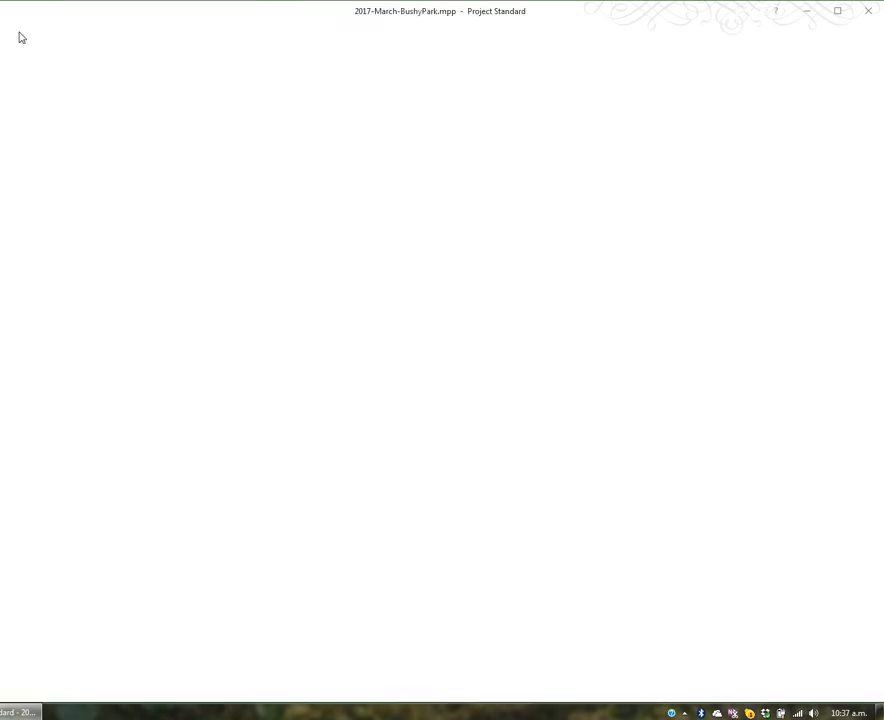
left_click(35, 117)
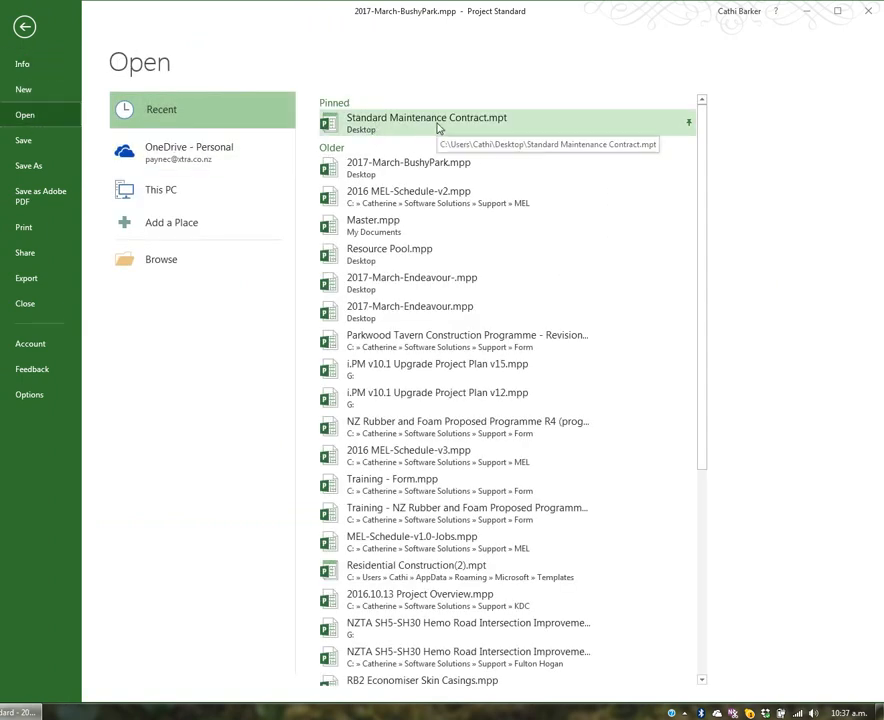
left_click(380, 124)
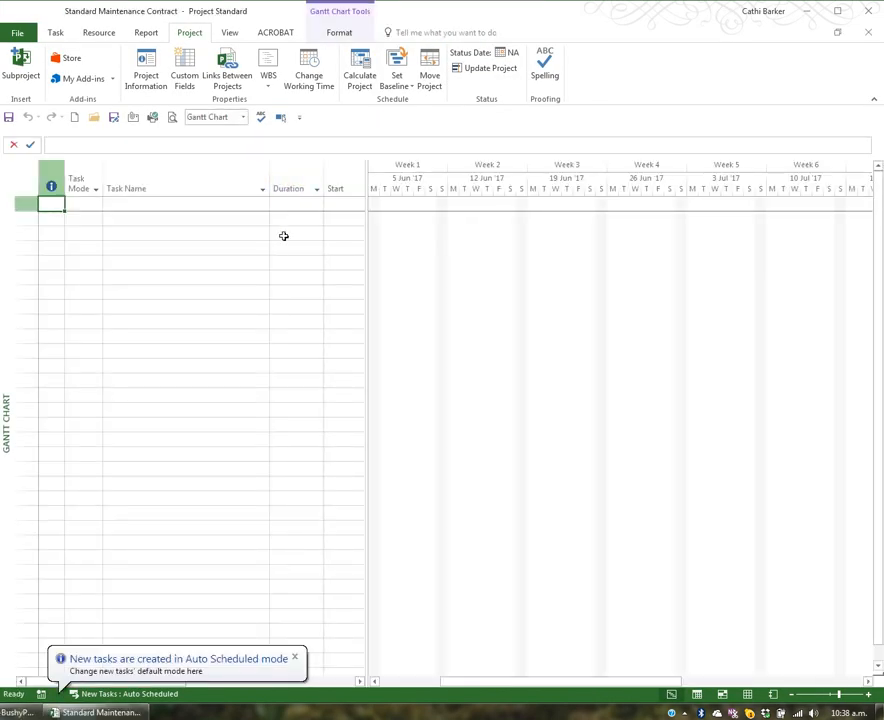
left_click(243, 118)
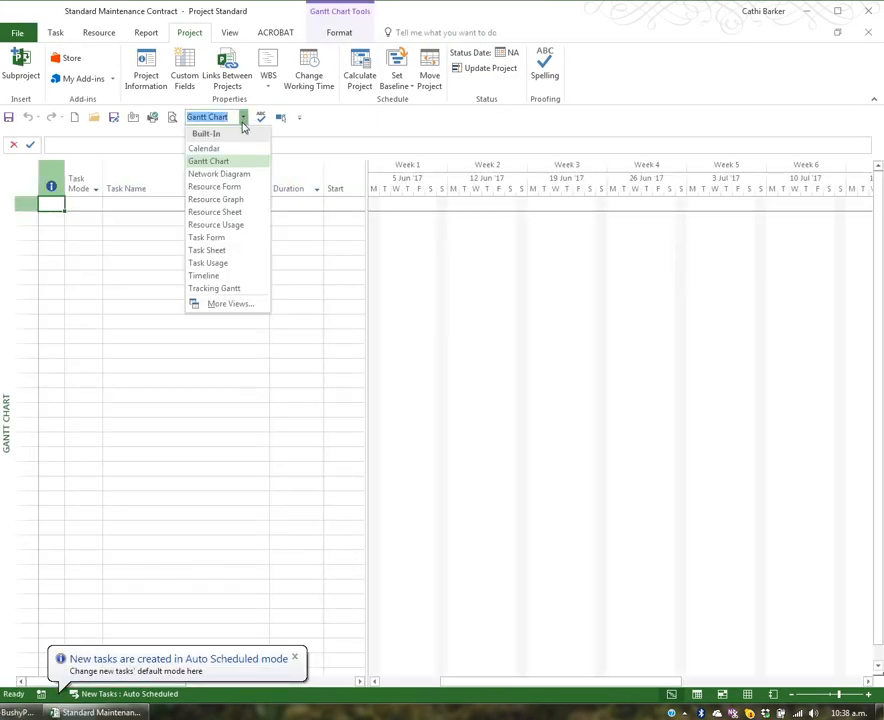
left_click(236, 212)
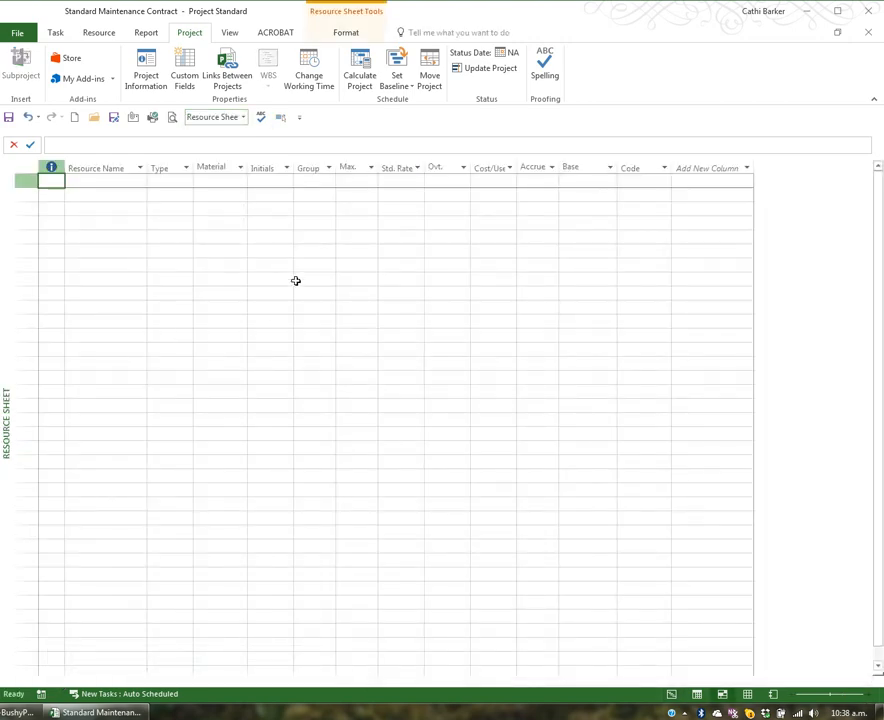
Step: Save the project to the Desktop as Resource Pool in Project (*.mpp) format
left_click(115, 120)
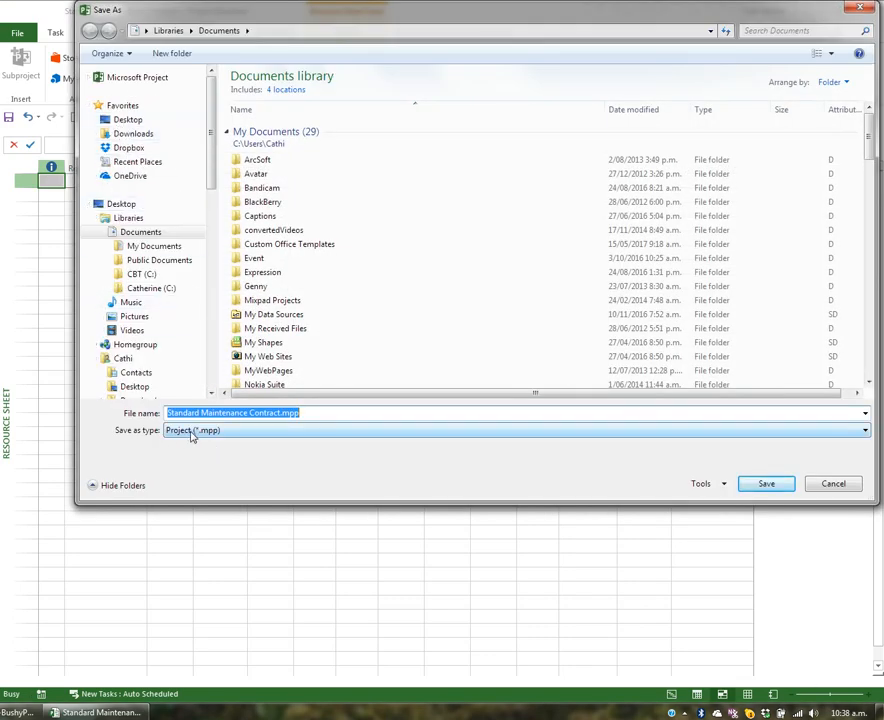
type("Reso")
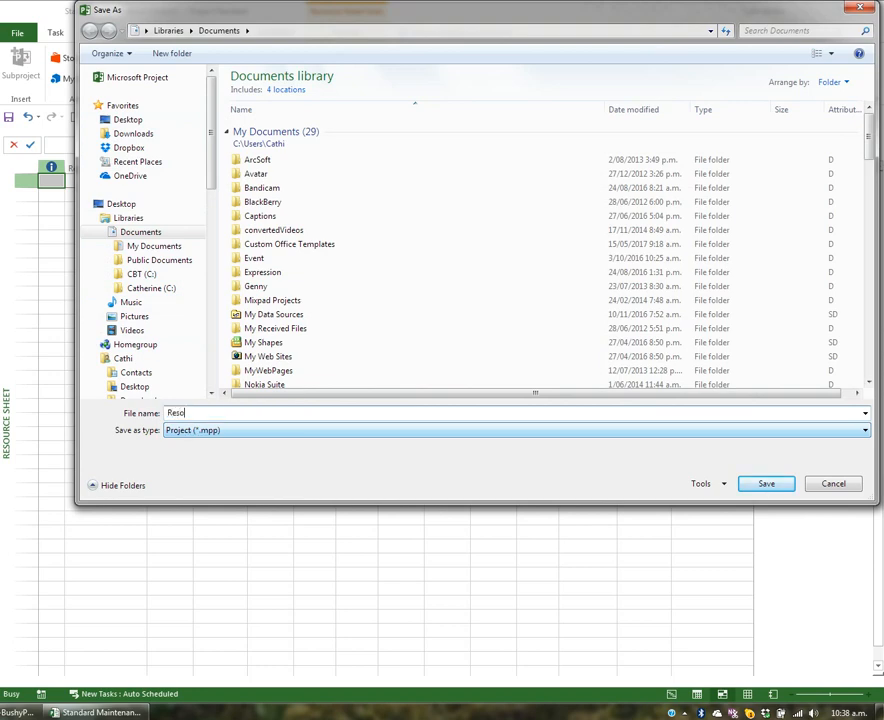
type("urce Pool")
left_click(136, 122)
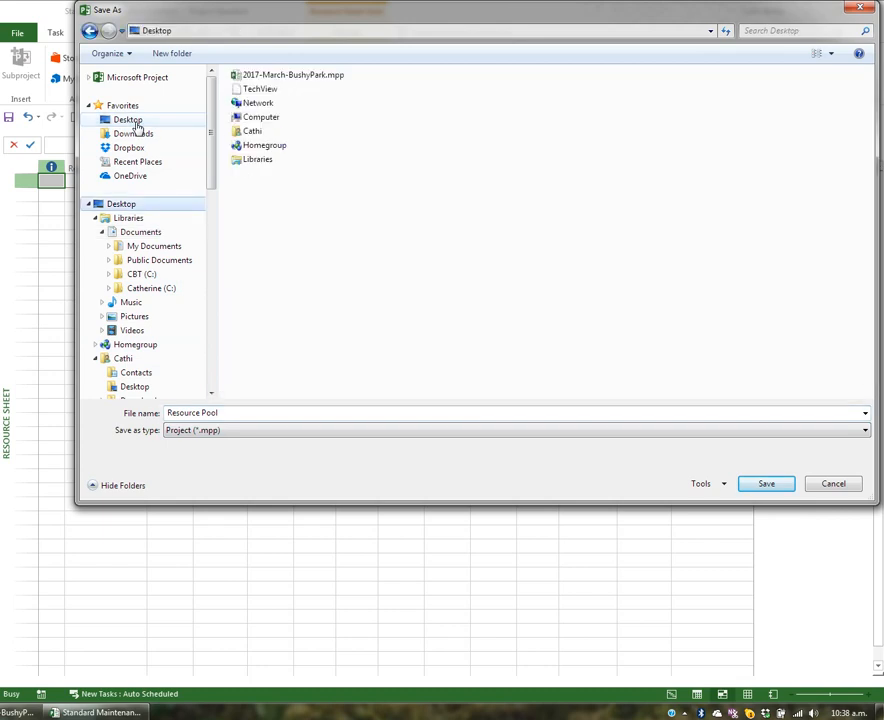
left_click(766, 483)
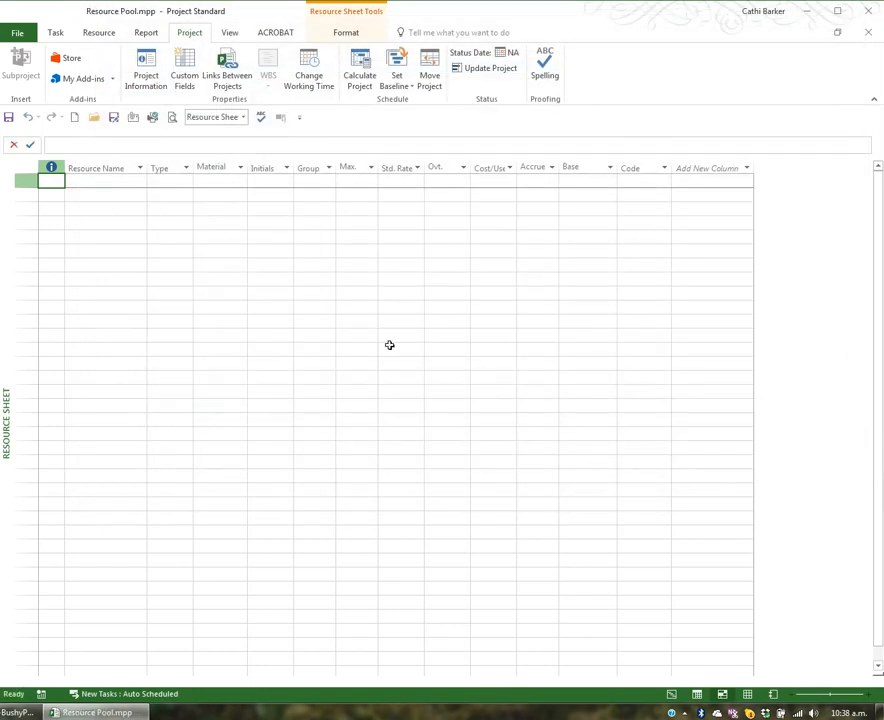
Step: Add a Builder work resource with a standard rate of 60000/y and fit the Std. Rate column to its contents
key("Tab")
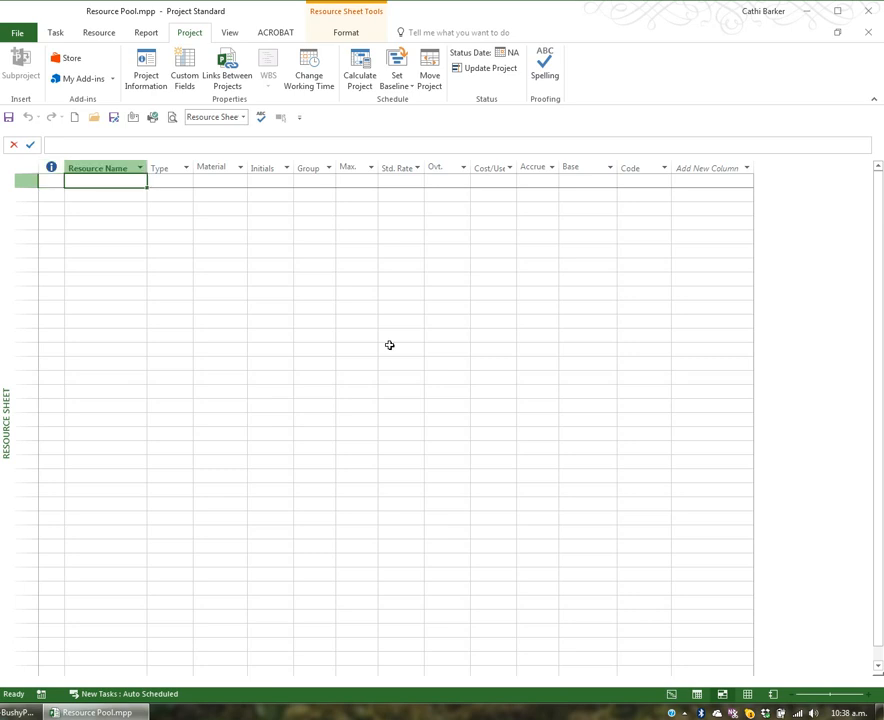
type("Builder")
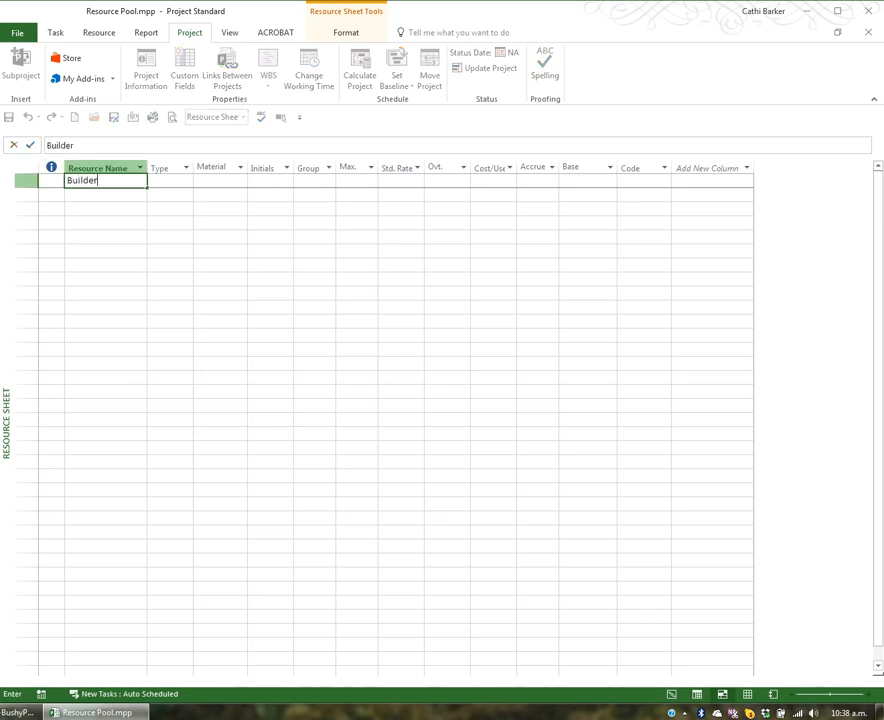
key("Tab")
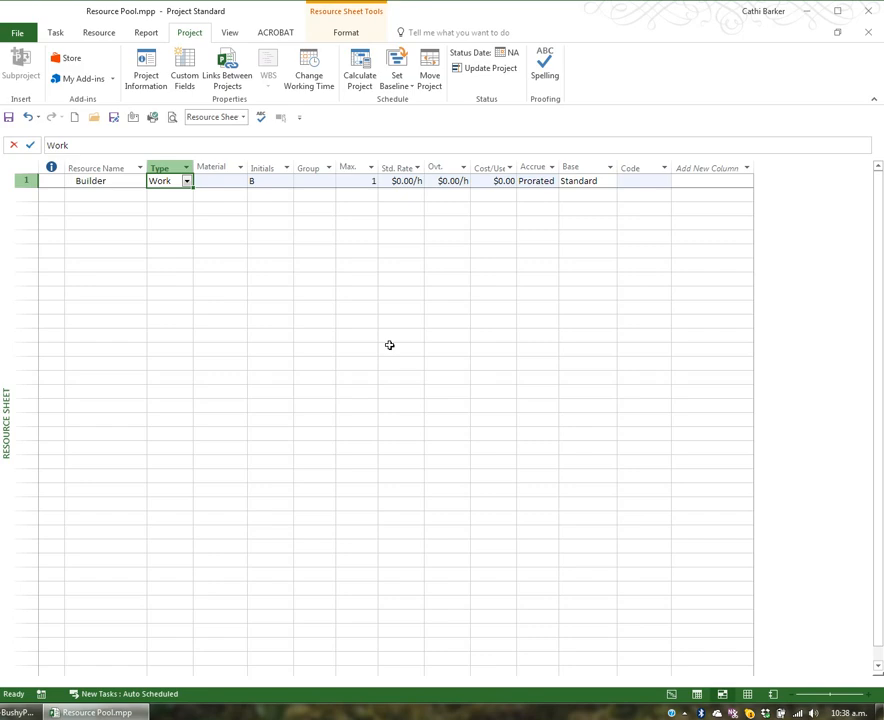
key("Tab")
key("Tab")
key("Tab")
key("Tab")
key("Tab")
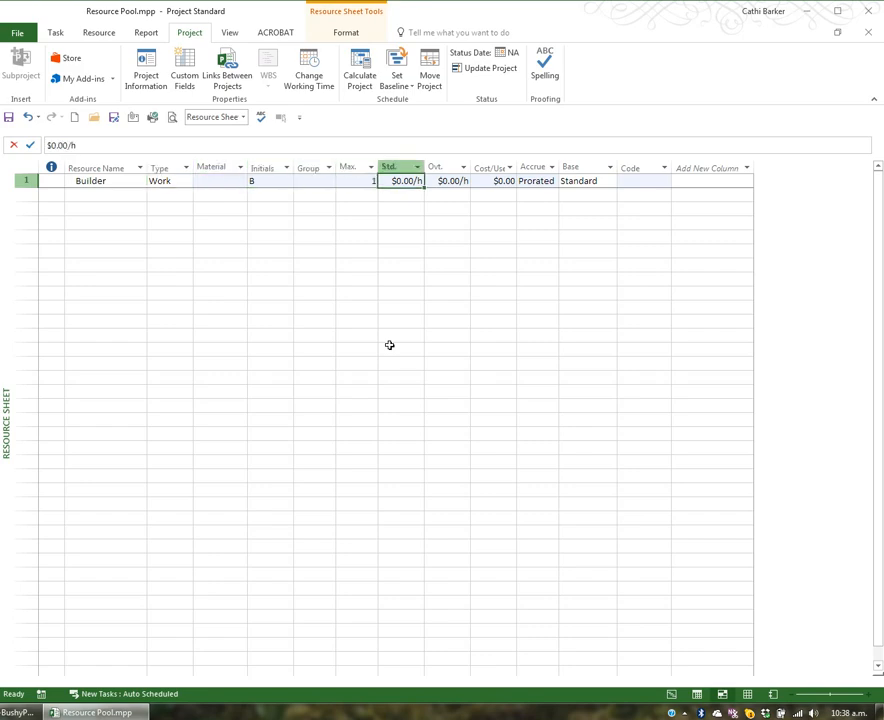
type("60000")
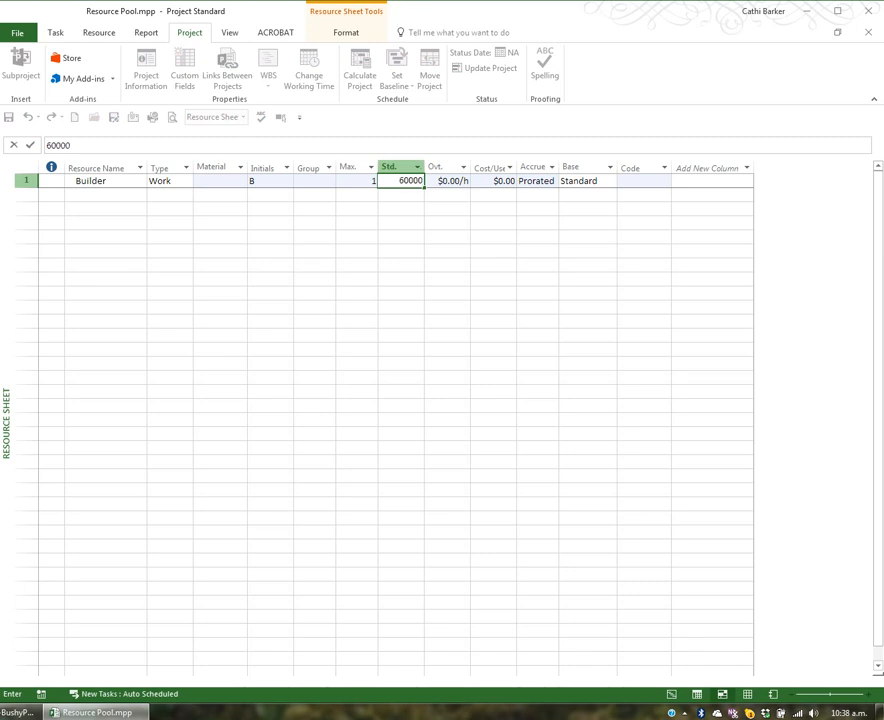
type("/y")
key("Return")
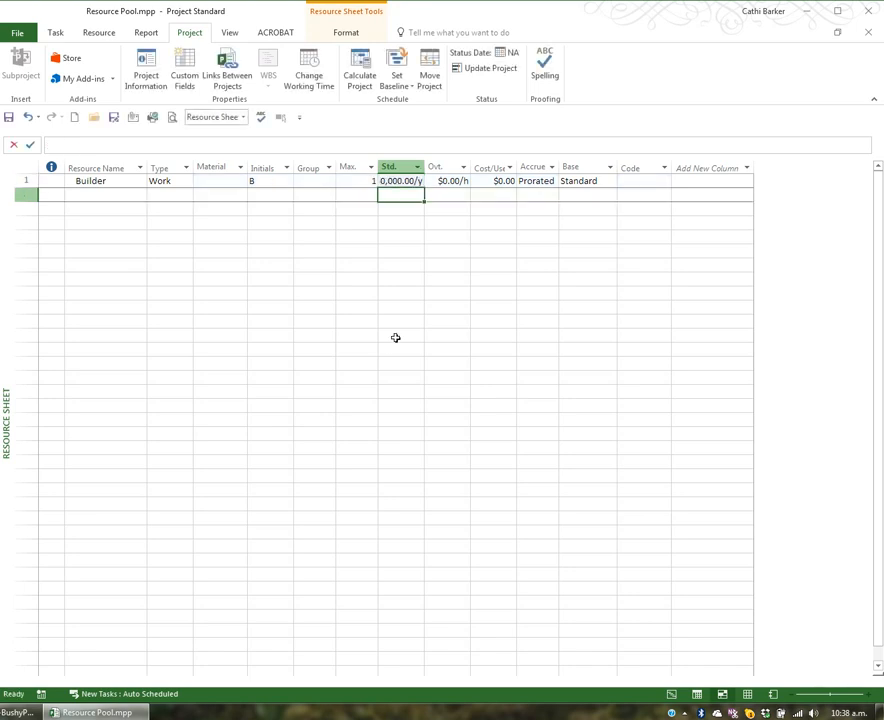
double_click(424, 167)
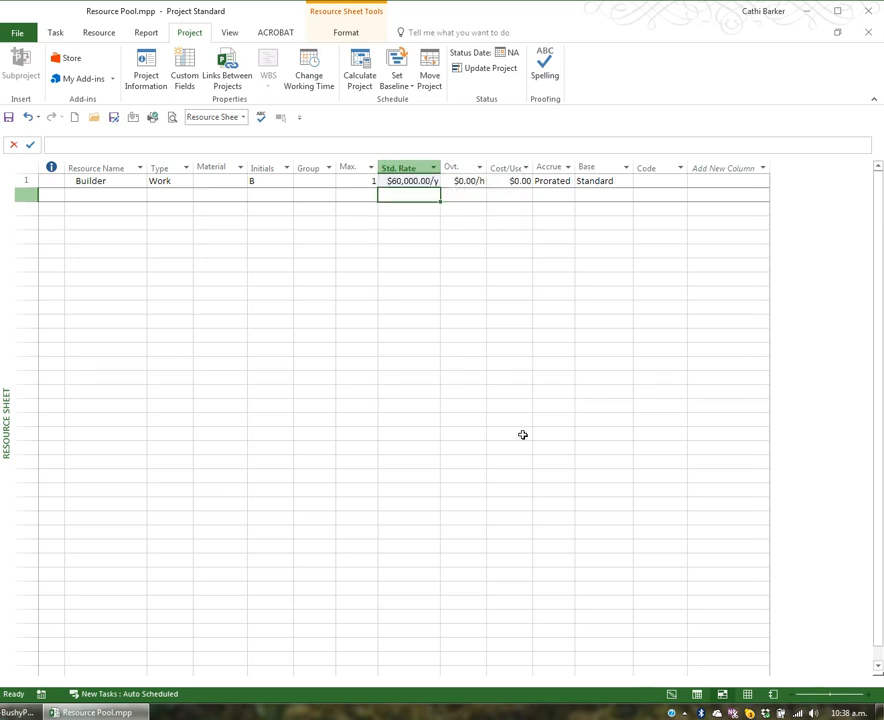
key("Up")
key("Left")
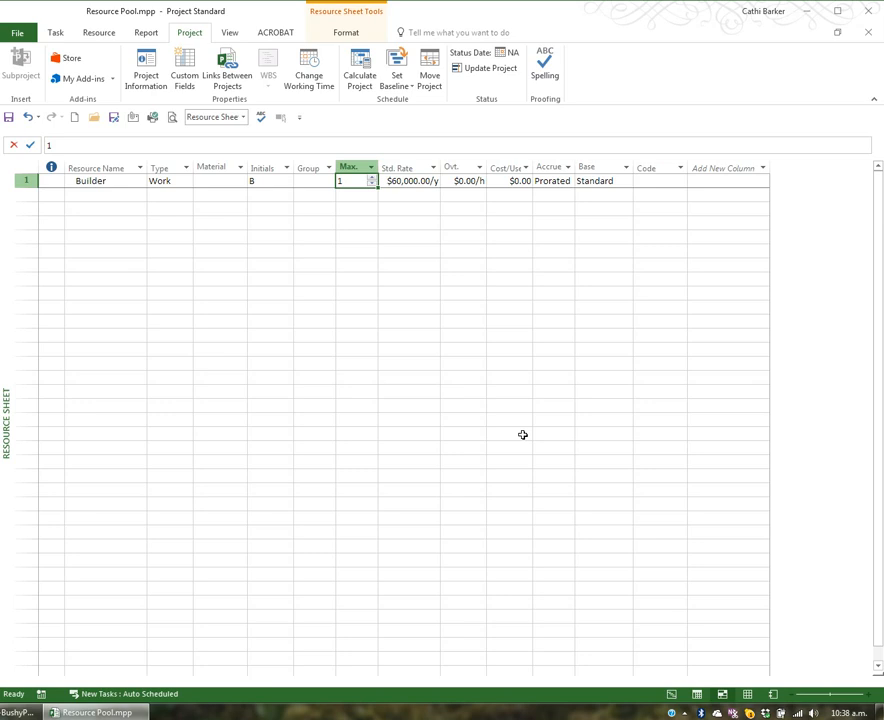
key("Down")
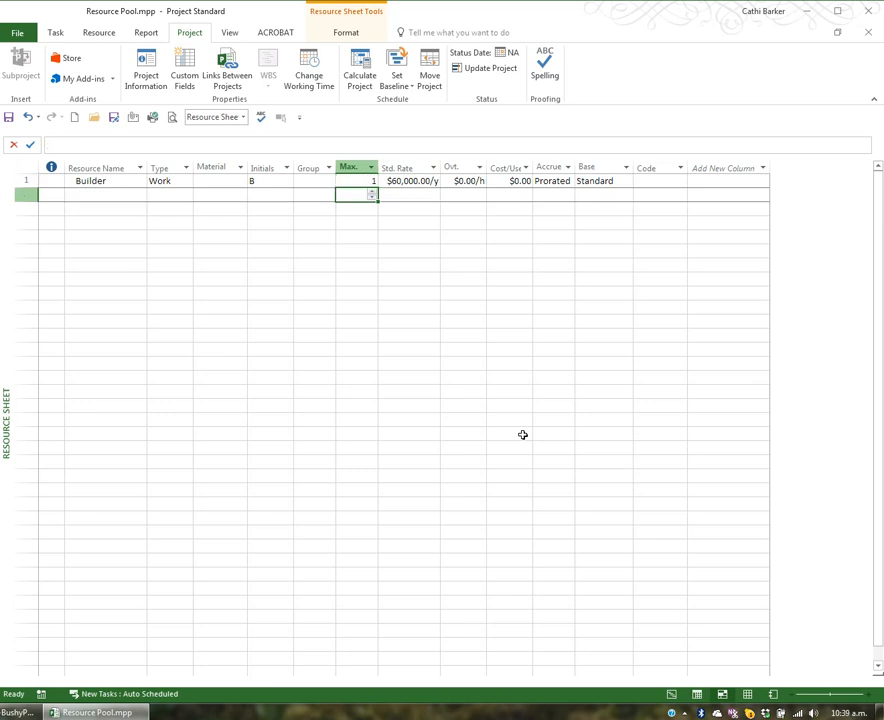
Step: Copy the Builder resource name into the second row of the resource sheet by filling down
key("Up")
key("Left")
key("Left")
key("Left")
key("Left")
key("Left")
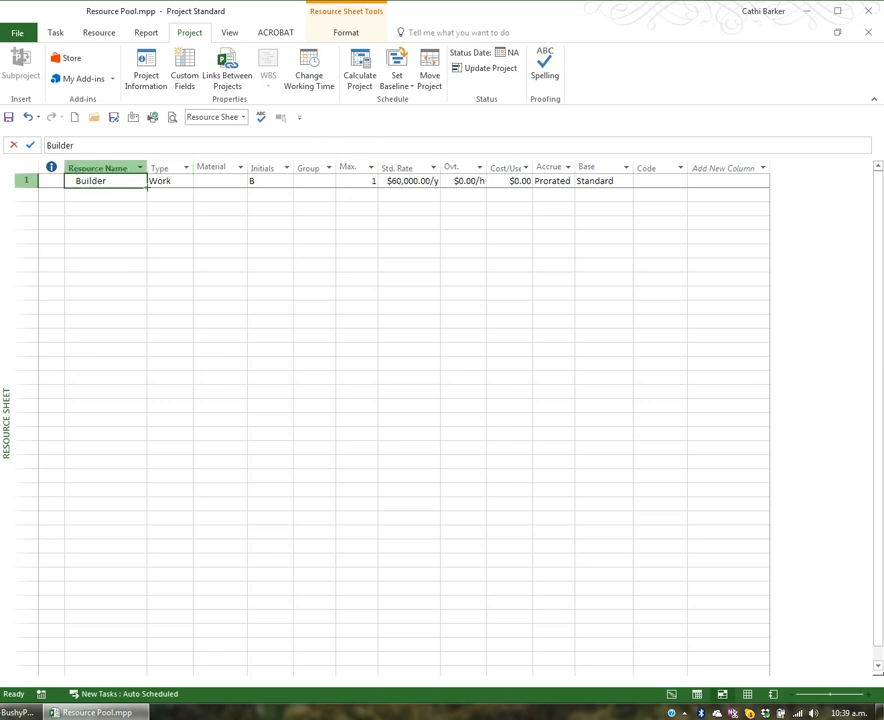
left_click_drag(147, 187, 135, 204)
left_click(119, 197)
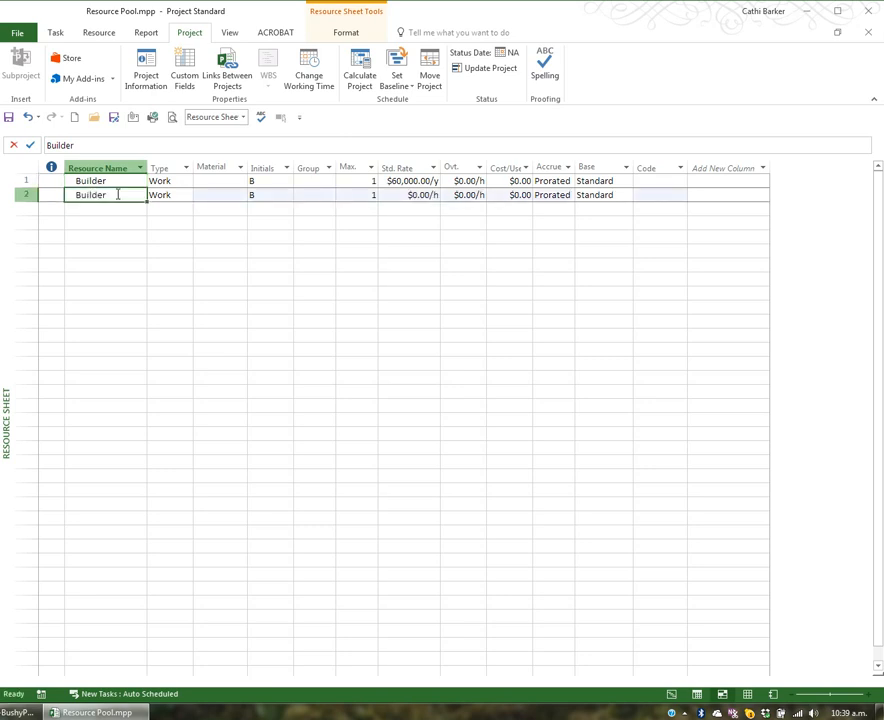
Step: Rename the second resource to Builder Apprentice and fit the Resource Name column and row height to the name
left_click(88, 145)
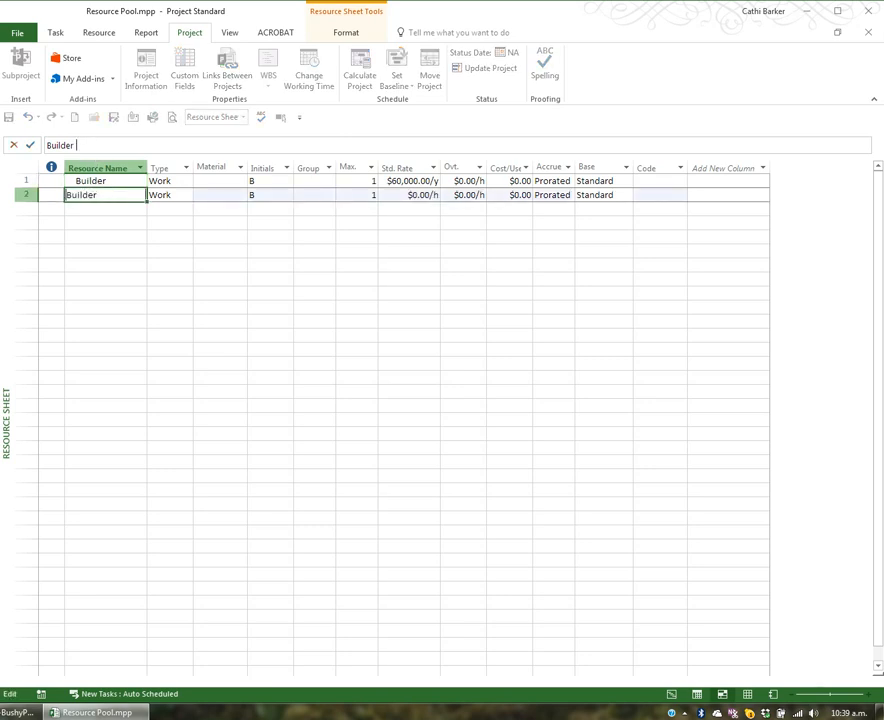
type("Apprentice")
key("Return")
key("Up")
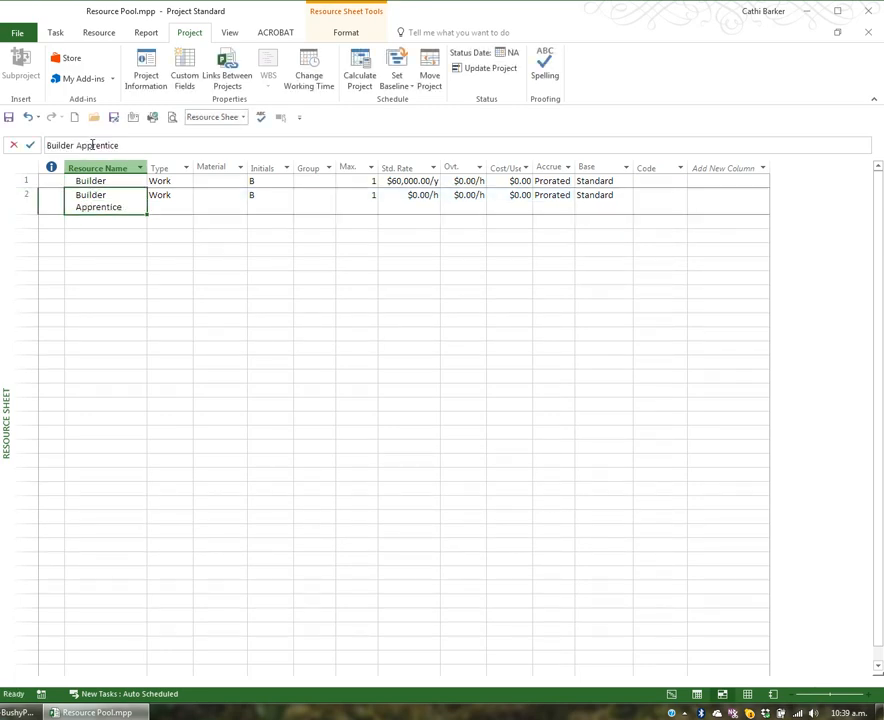
double_click(147, 168)
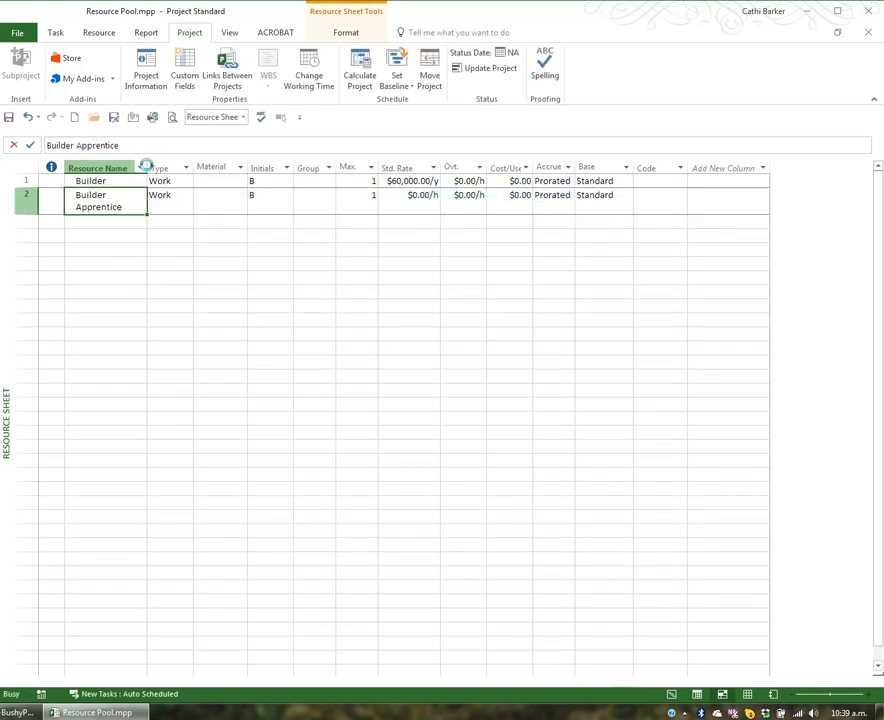
double_click(24, 213)
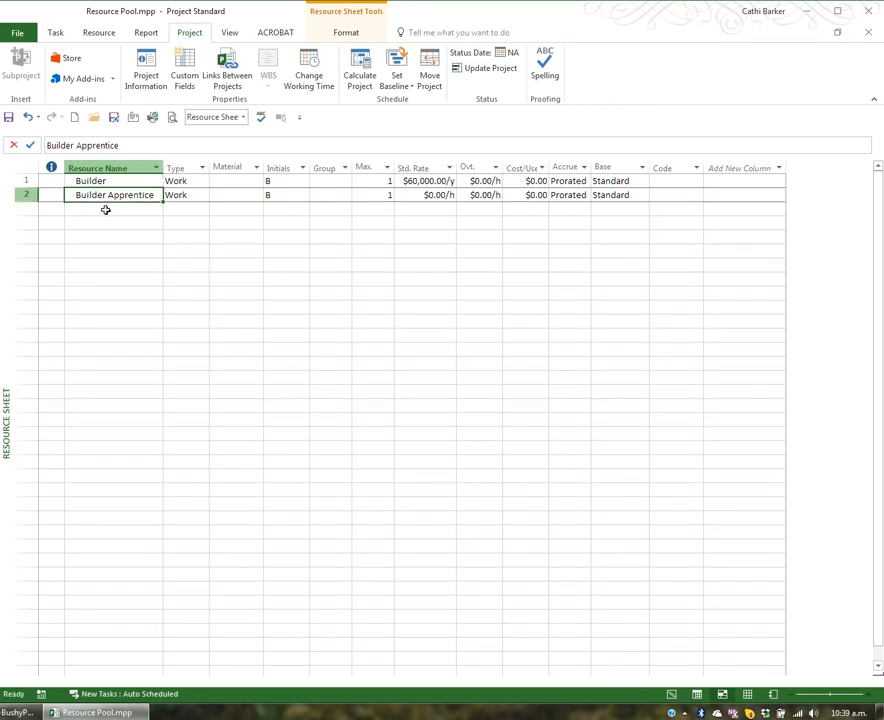
Step: Give the Builder Apprentice 2 maximum units, a standard rate of 25 per hour and an overtime rate of 27 per hour
left_click(375, 196)
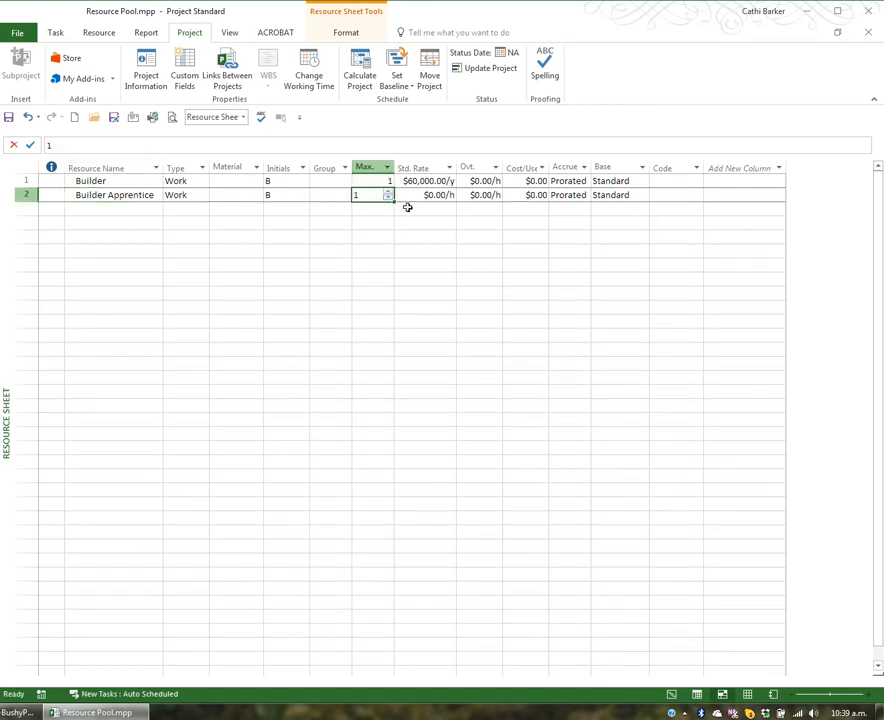
type("2")
key("Tab")
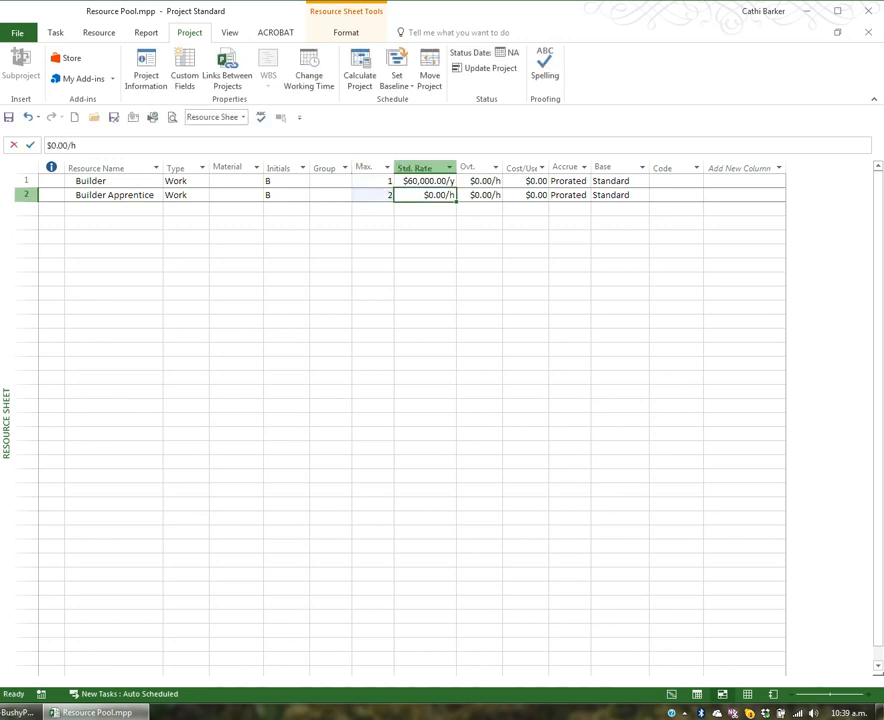
type("25")
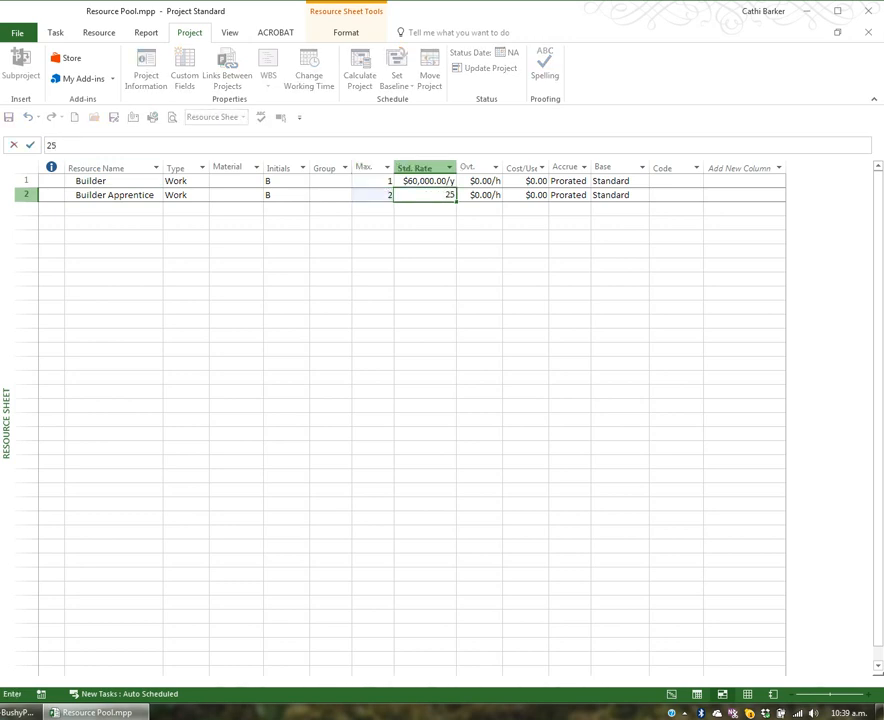
key("Tab")
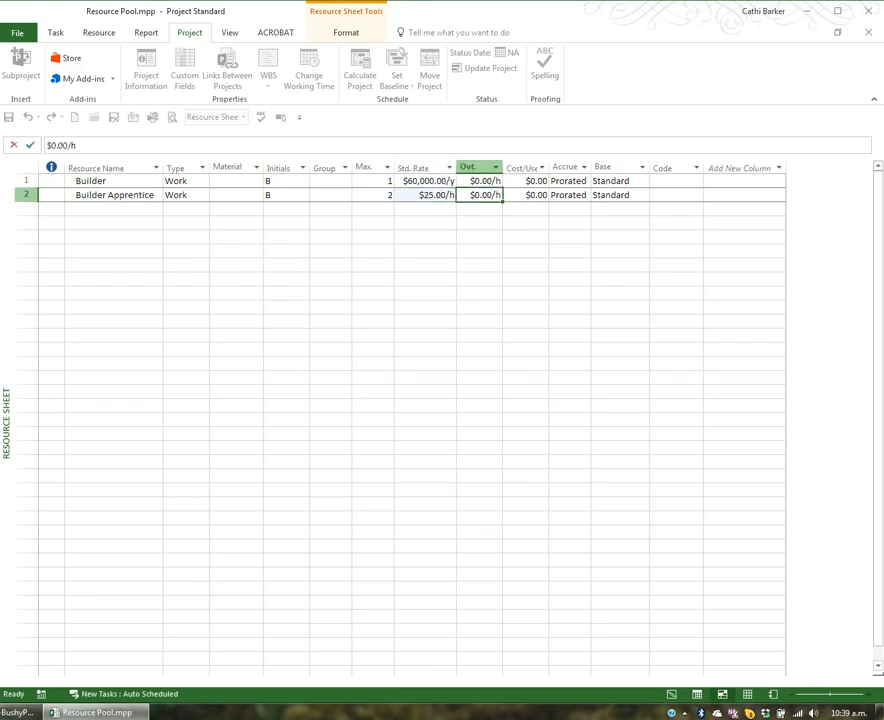
type("27")
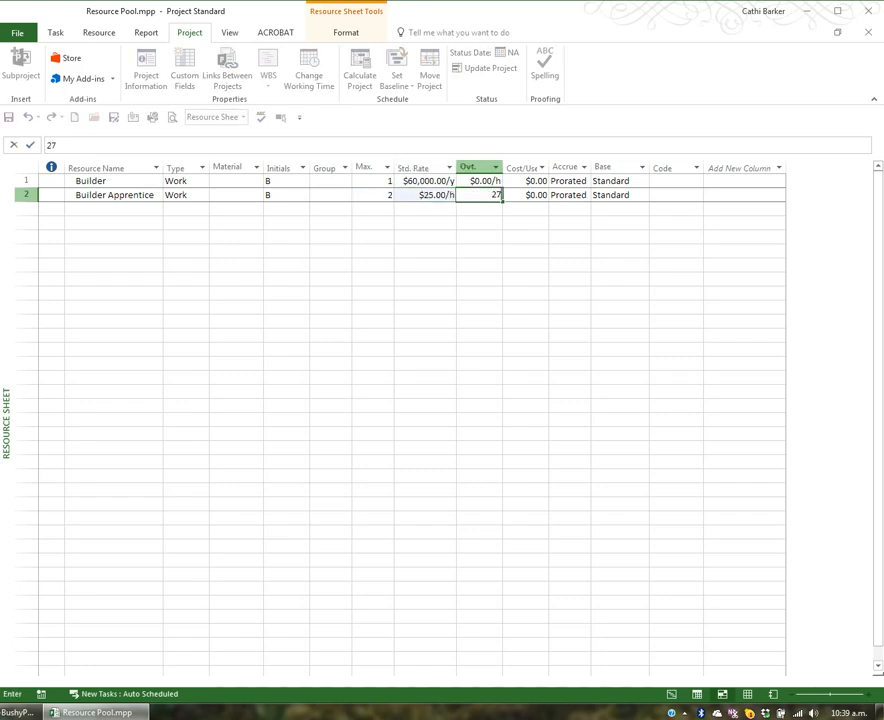
key("Return")
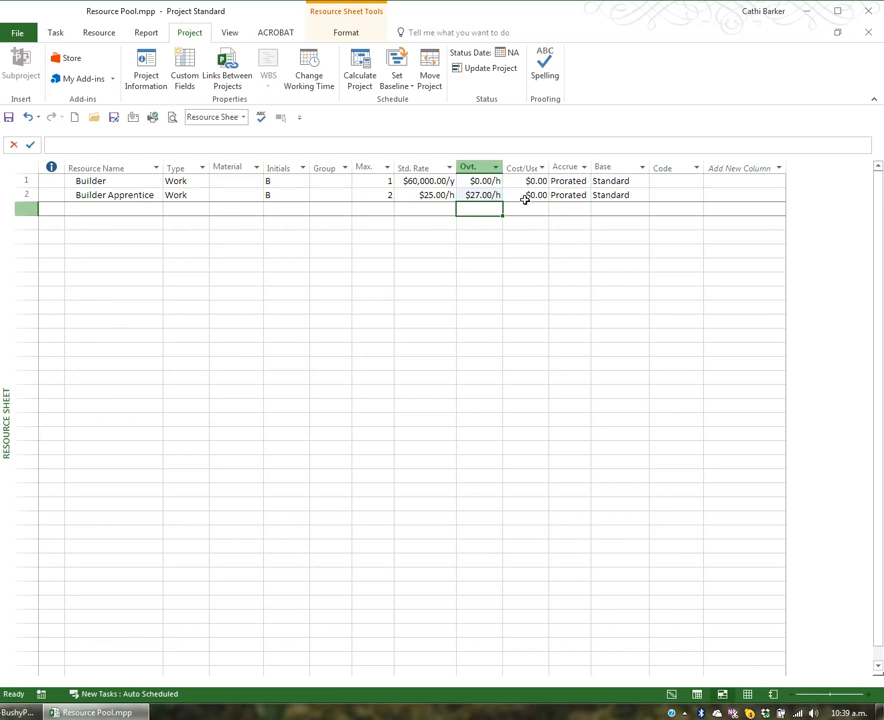
Step: Add an Electrician work resource below Builder Apprentice with 2 maximum units and a standard rate of 30 per hour
left_click(101, 209)
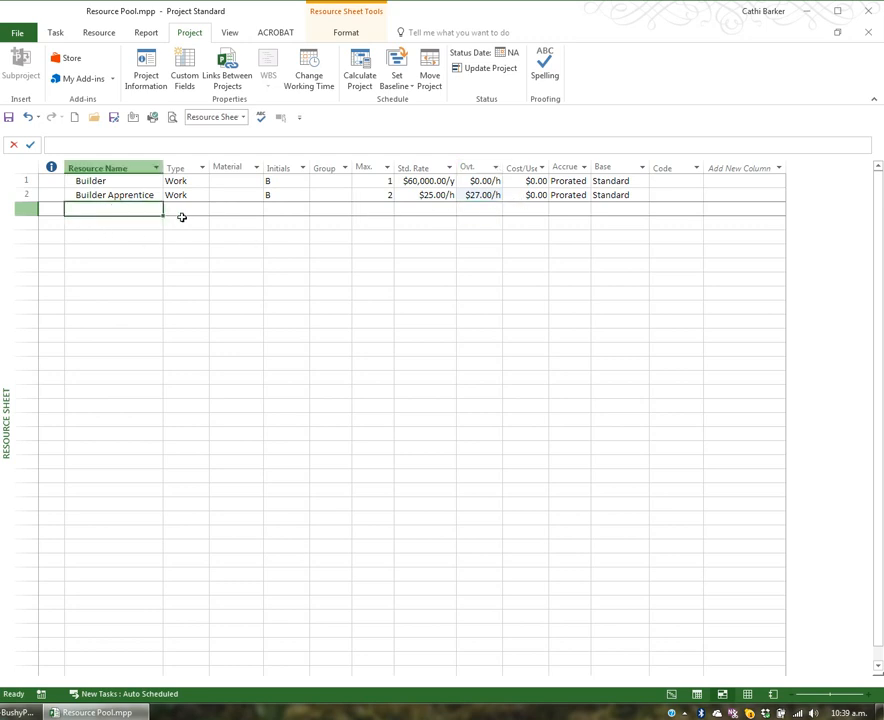
type("Electrician")
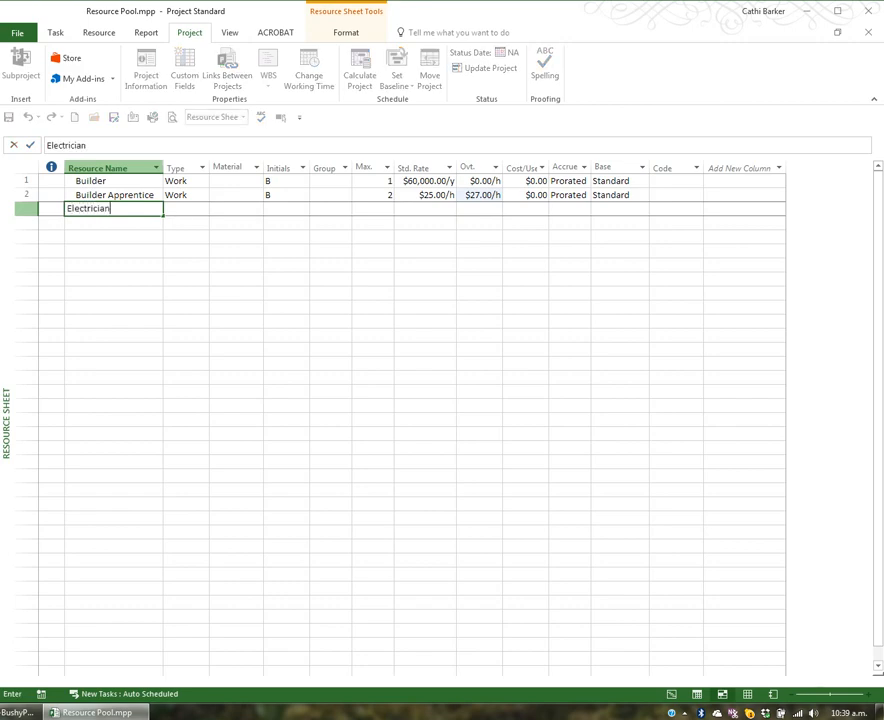
key("Tab")
key("Tab")
key("Tab")
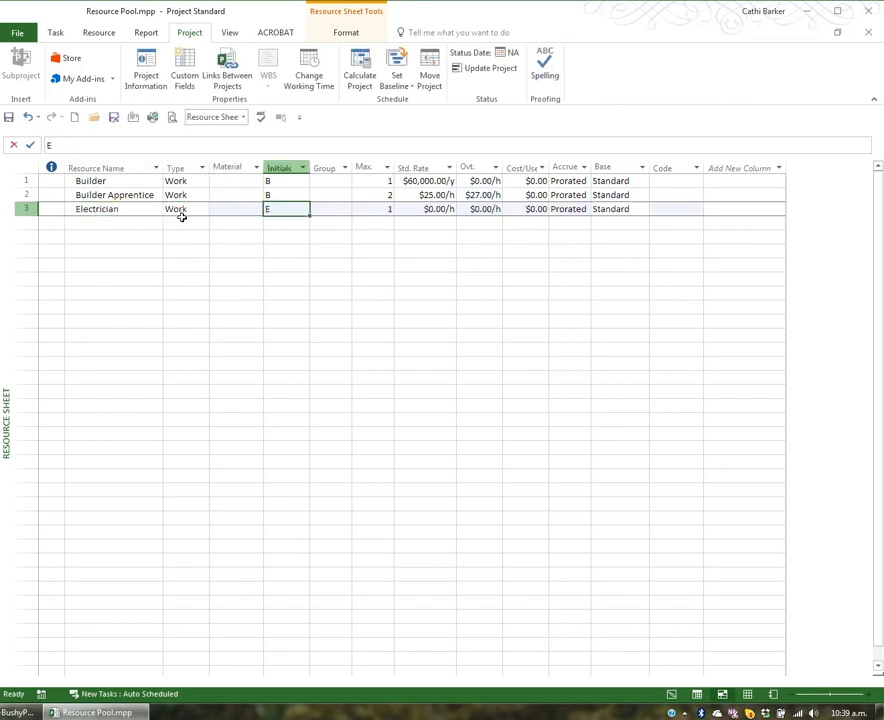
key("Tab")
key("Tab")
type("2")
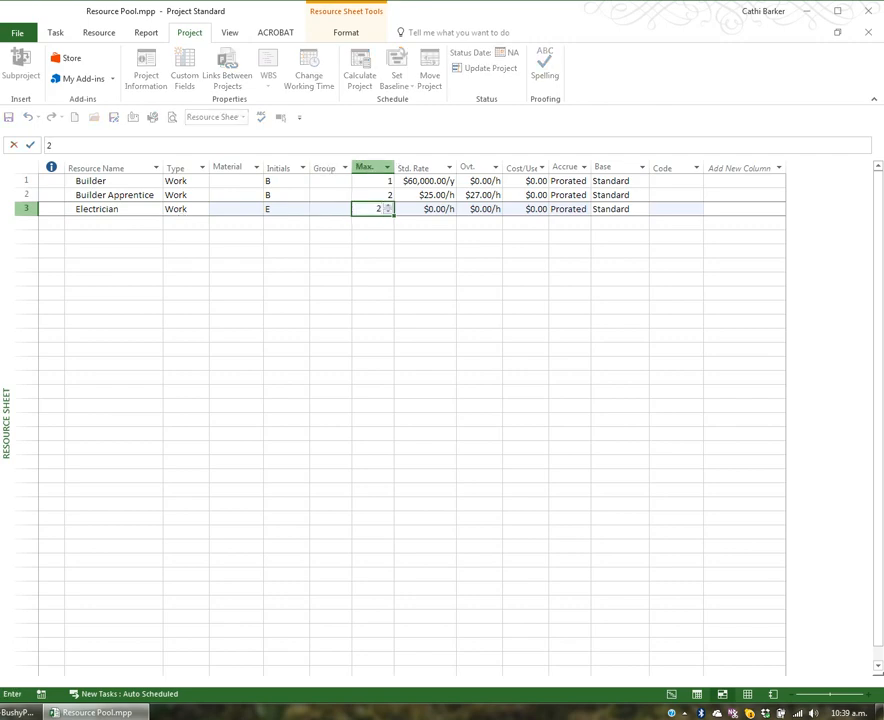
key("Tab")
type("30")
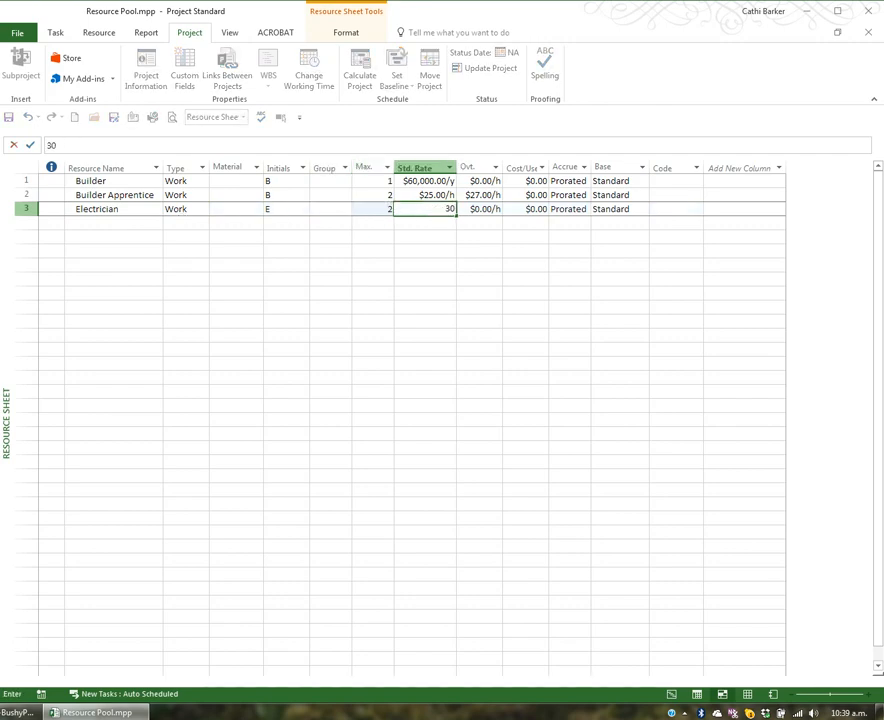
key("Return")
Step: Add a Fencer work resource below Electrician with 2 maximum units and a standard rate of 30 per hour
key("Left")
key("Left")
key("Left")
key("Left")
key("Left")
key("Left")
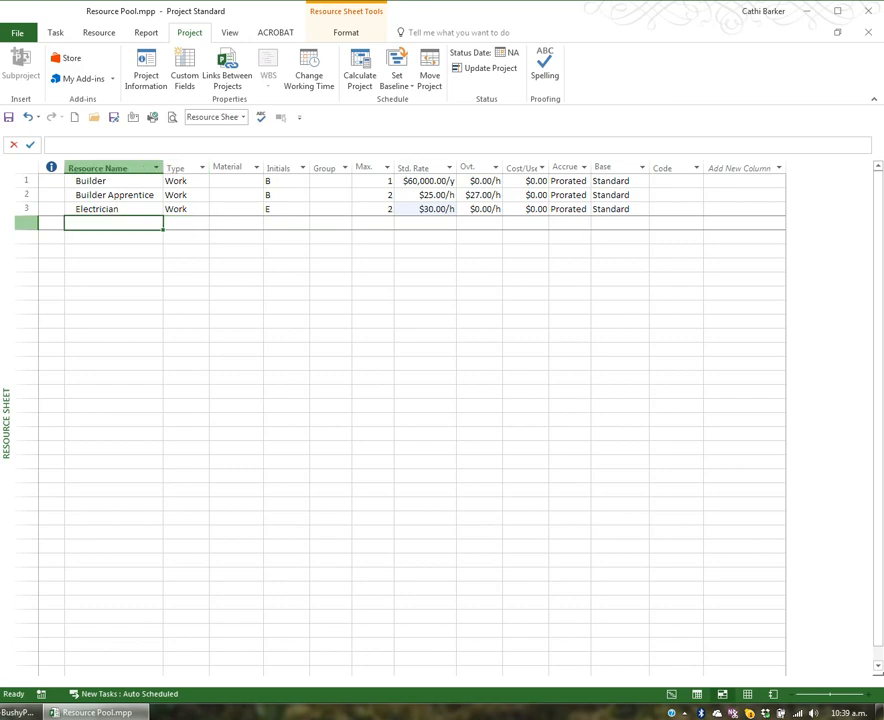
type("Fencer")
left_click(181, 220)
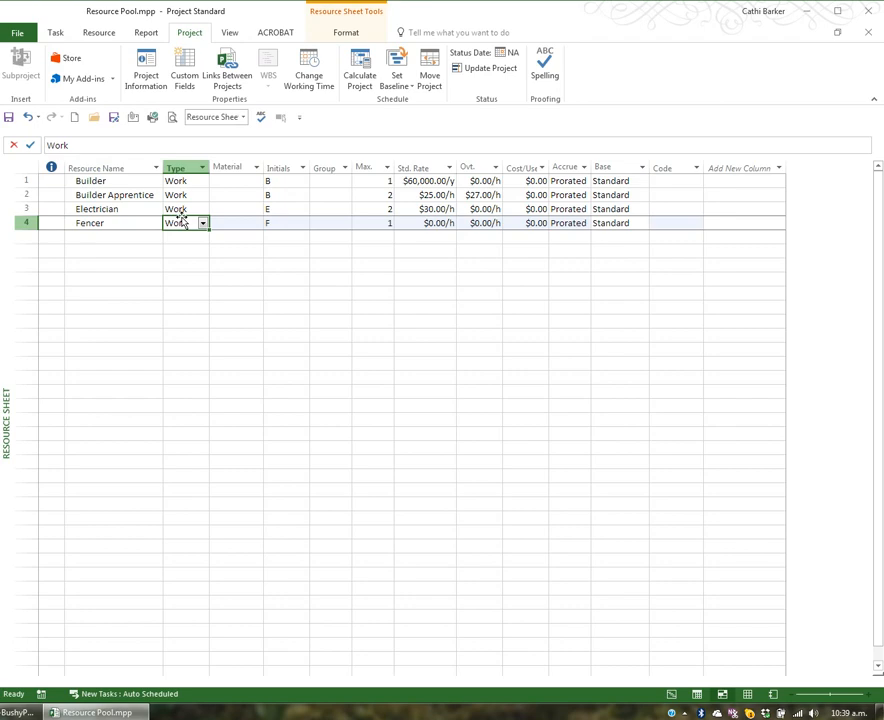
key("Right")
key("Right")
key("Right")
key("Right")
type("2")
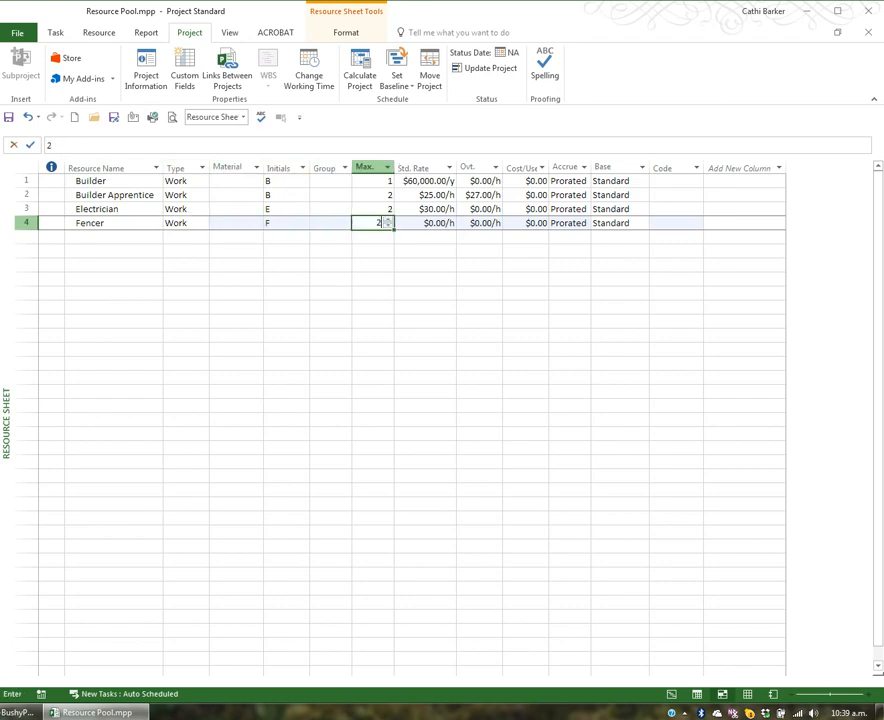
key("Right")
type("30")
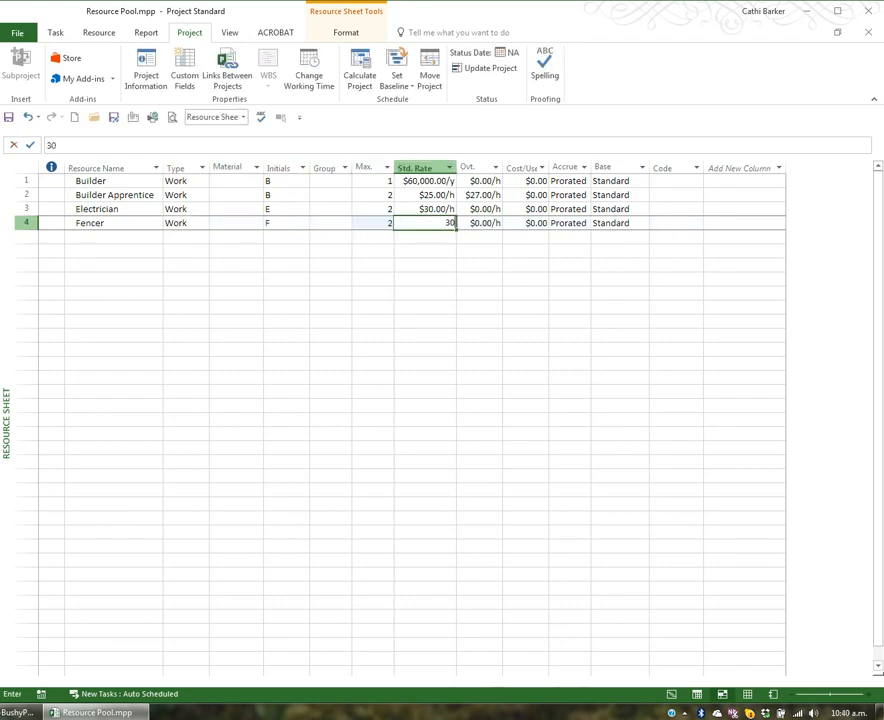
key("Return")
Step: Add a Glazier work resource below Fencer with a standard rate of 22 per hour, keeping the default maximum units
key("Left")
key("Left")
key("Left")
key("Left")
key("Left")
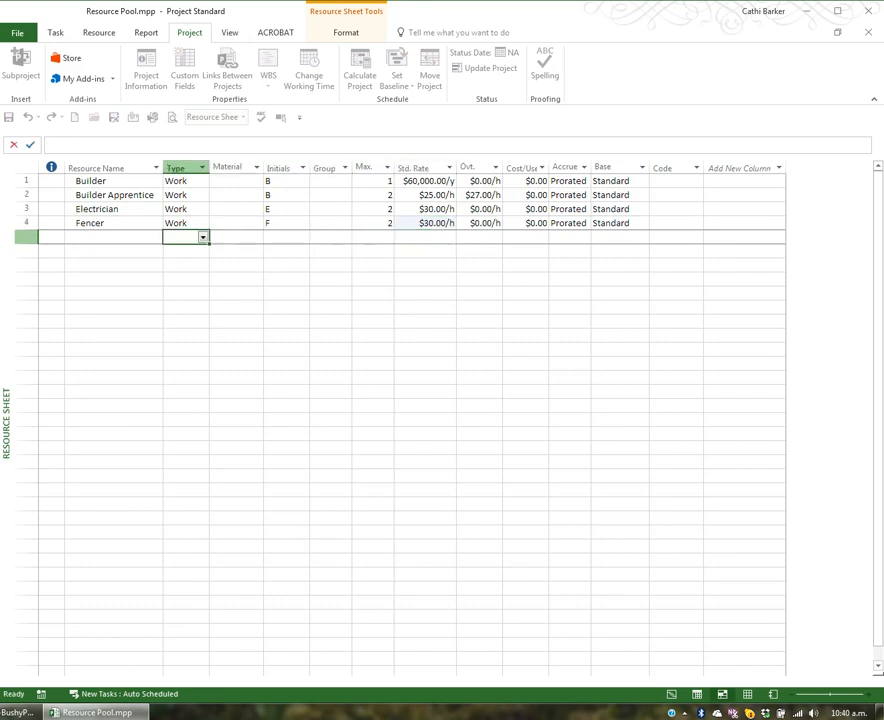
key("Left")
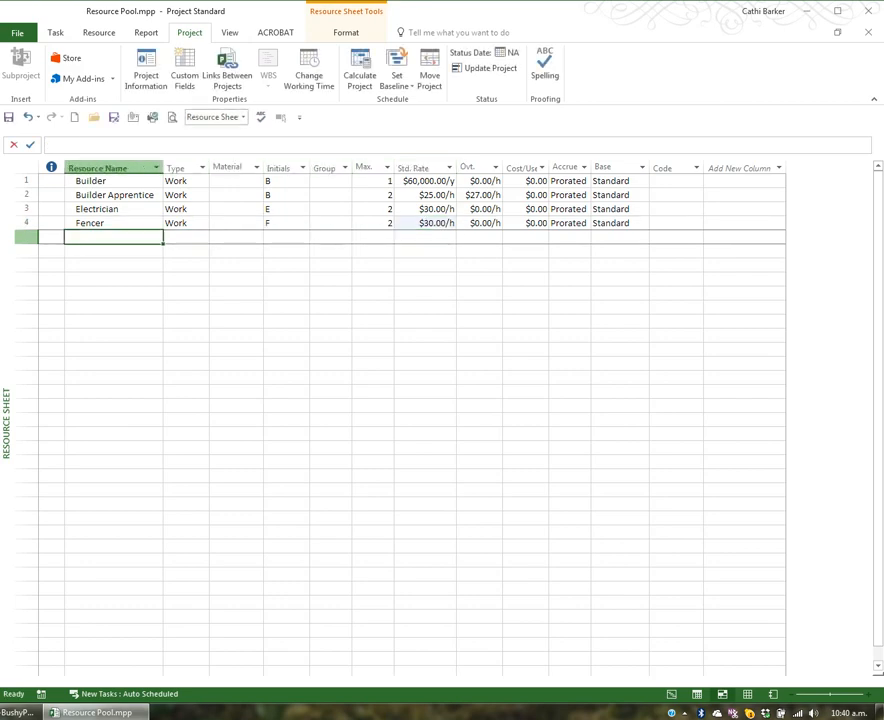
type("Glazier")
key("Tab")
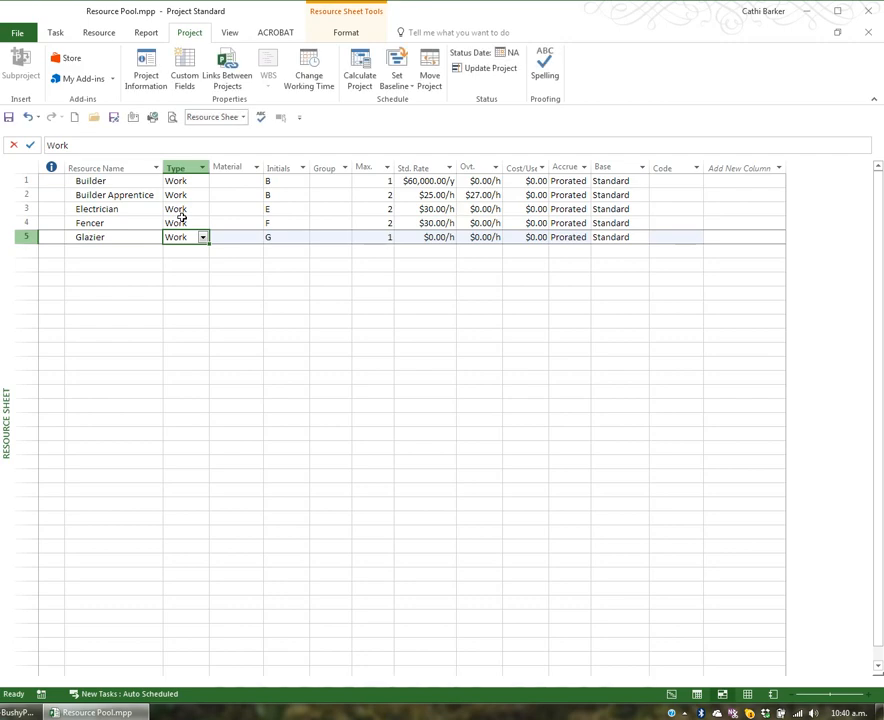
key("Tab")
key("Tab")
key("Tab")
key("Tab")
key("Tab")
type("2")
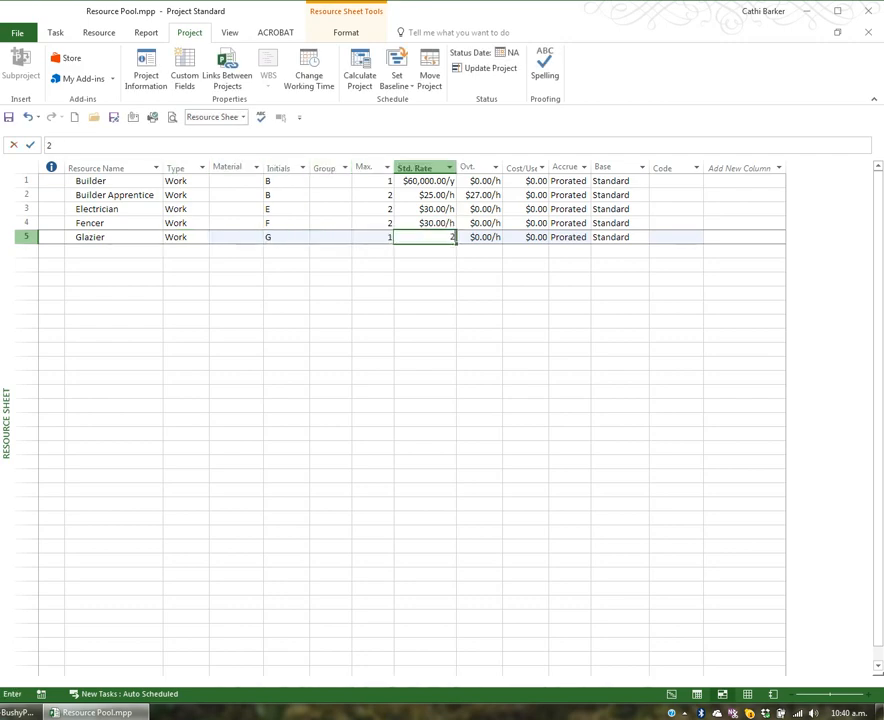
type("2")
key("Return")
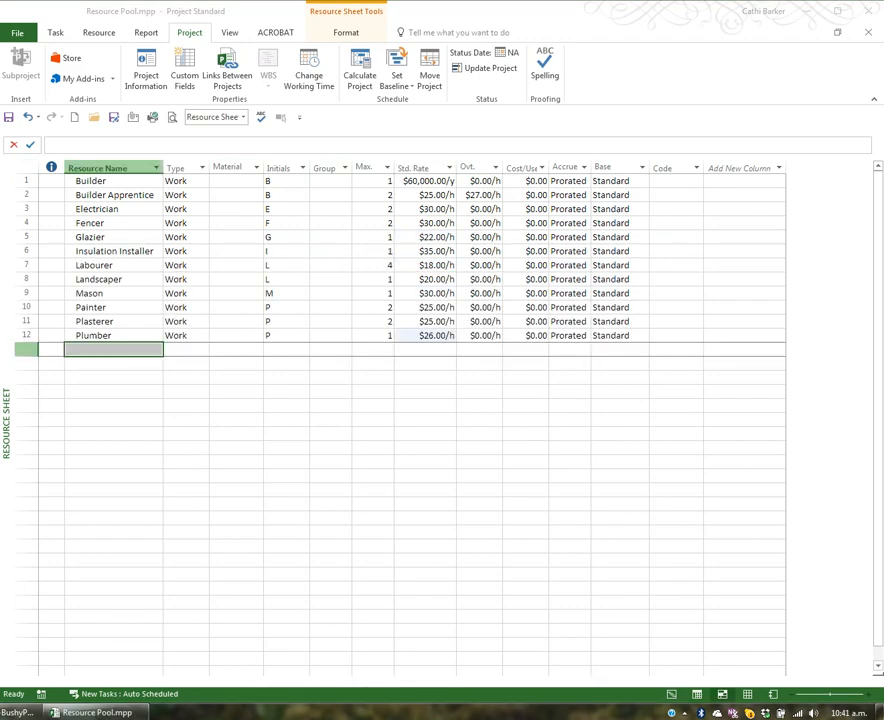
Step: Add a Material Handler Crane resource below Plumber and fit the Resource Name column and row height to the name
left_click(82, 349)
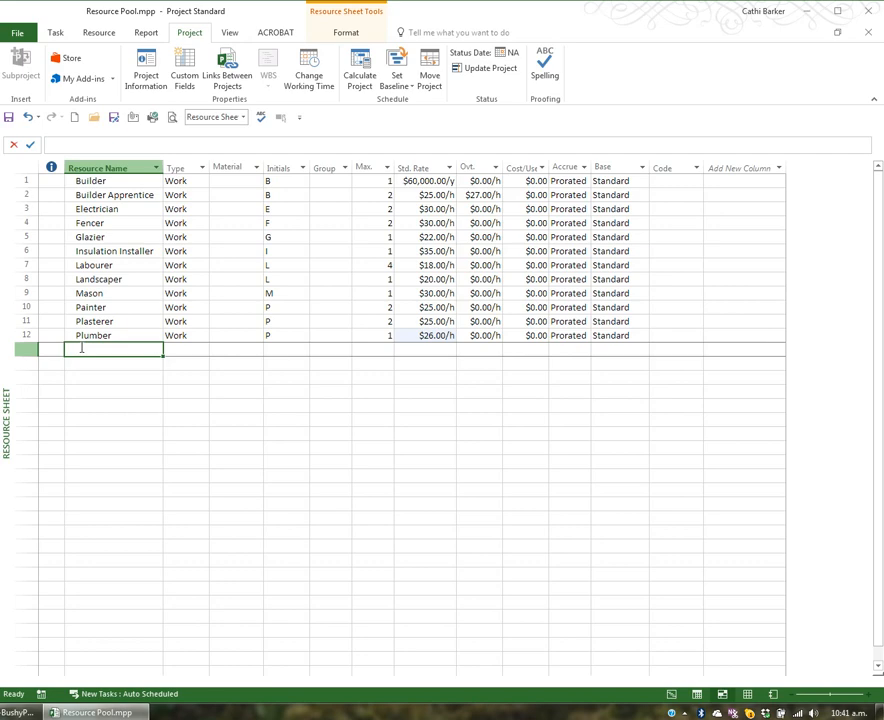
type("Material")
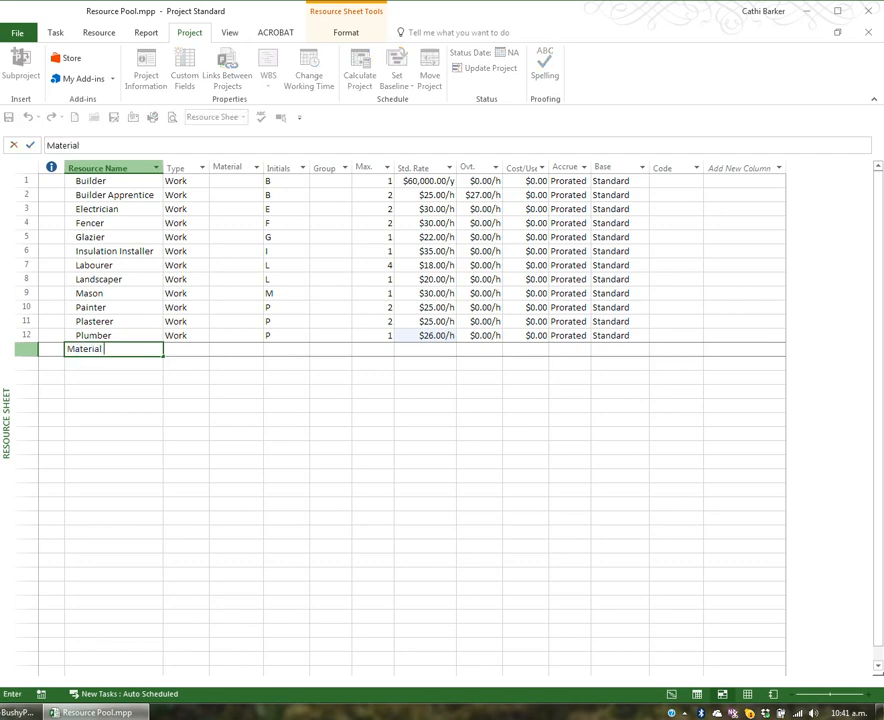
type(" Handler Crane")
key("Tab")
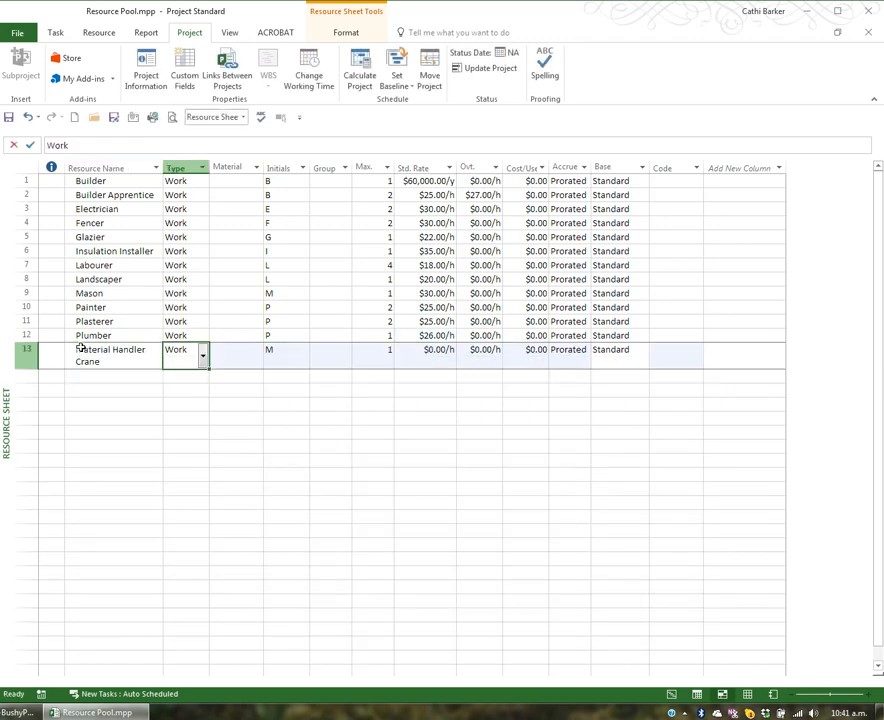
double_click(161, 168)
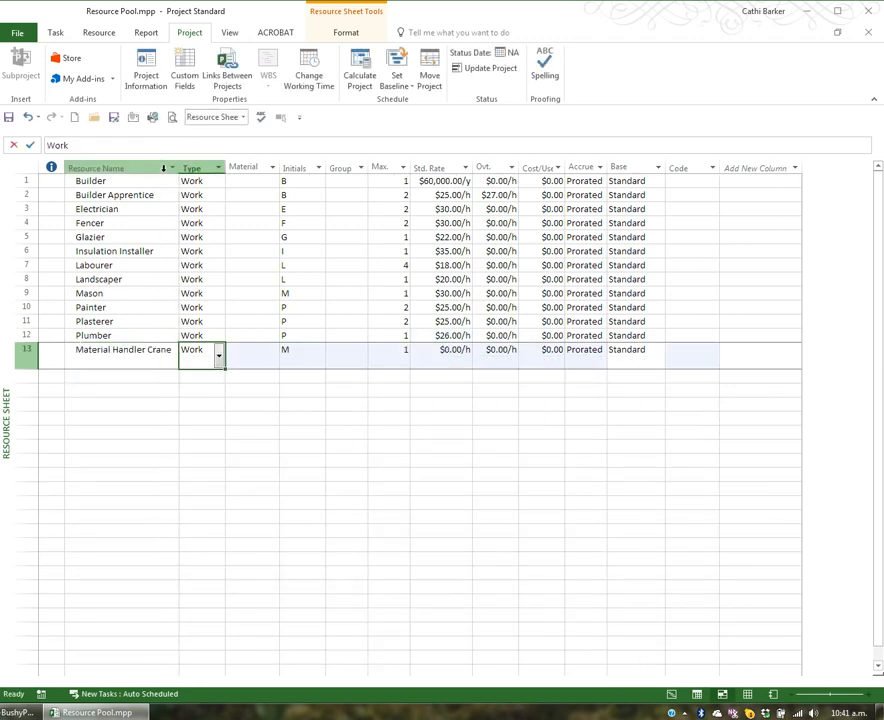
double_click(26, 368)
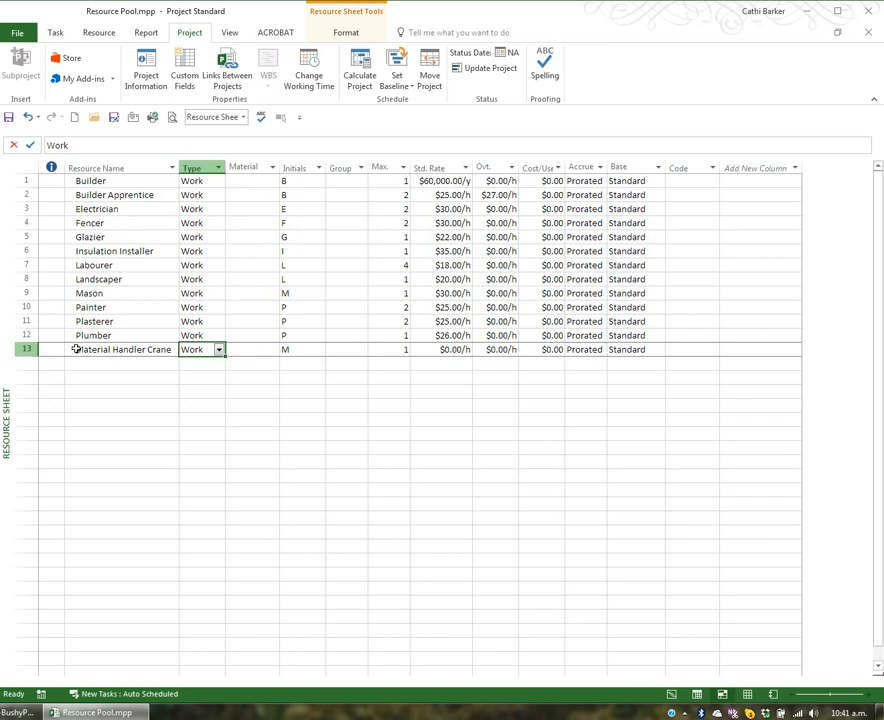
Step: Set the Material Handler Crane's cost per use to 1000
key("Tab")
key("Tab")
key("Tab")
key("Tab")
key("Tab")
key("Tab")
key("Tab")
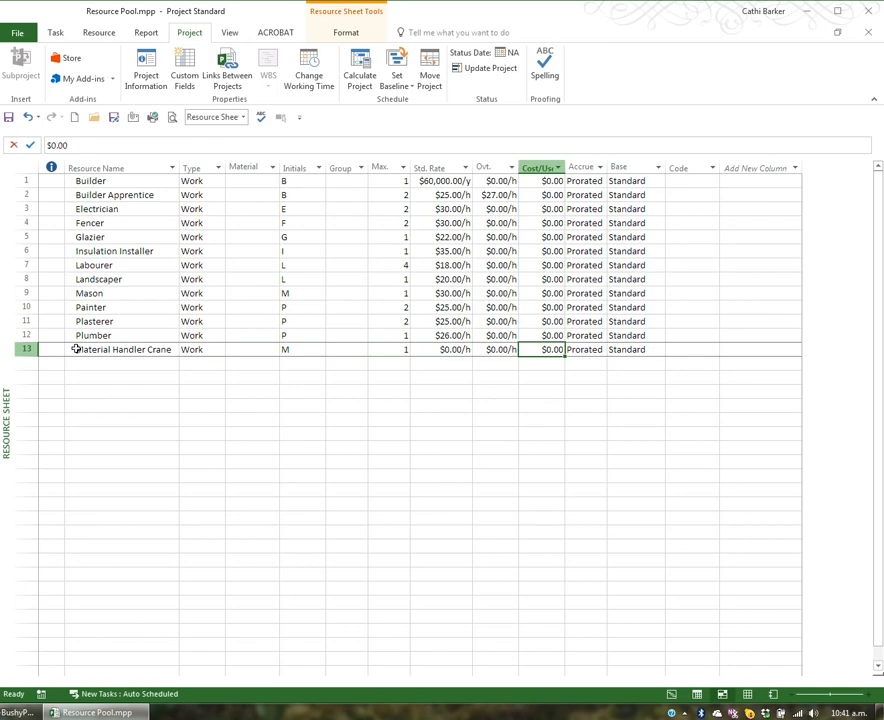
type("1000")
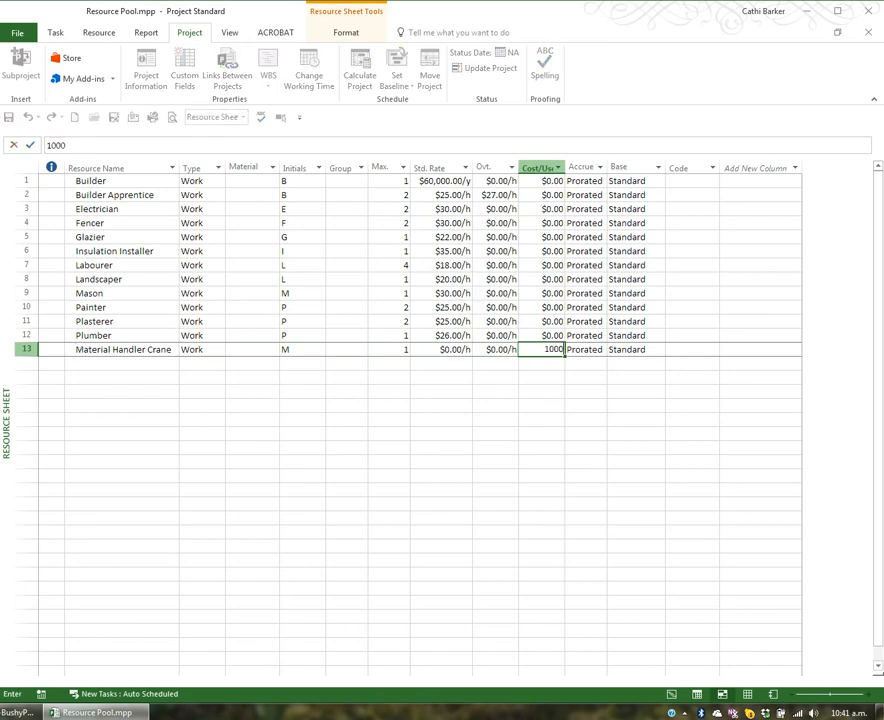
key("Return")
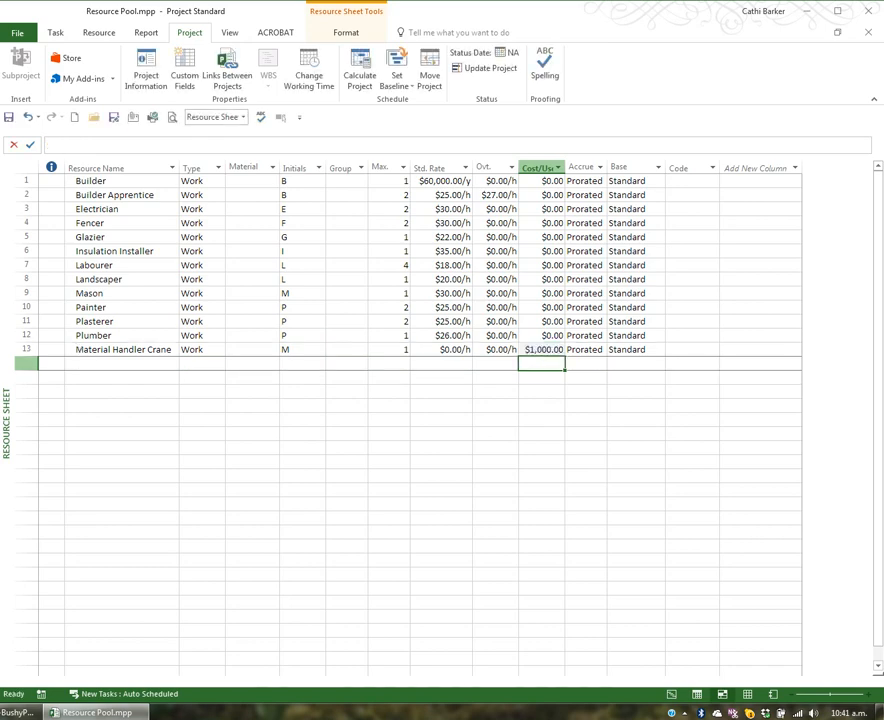
Step: Add a Concrete resource below Material Handler Crane with type Material and material label m3
key("shift+Tab")
key("shift+Tab")
key("shift+Tab")
key("shift+Tab")
key("shift+Tab")
key("shift+Tab")
key("shift+Tab")
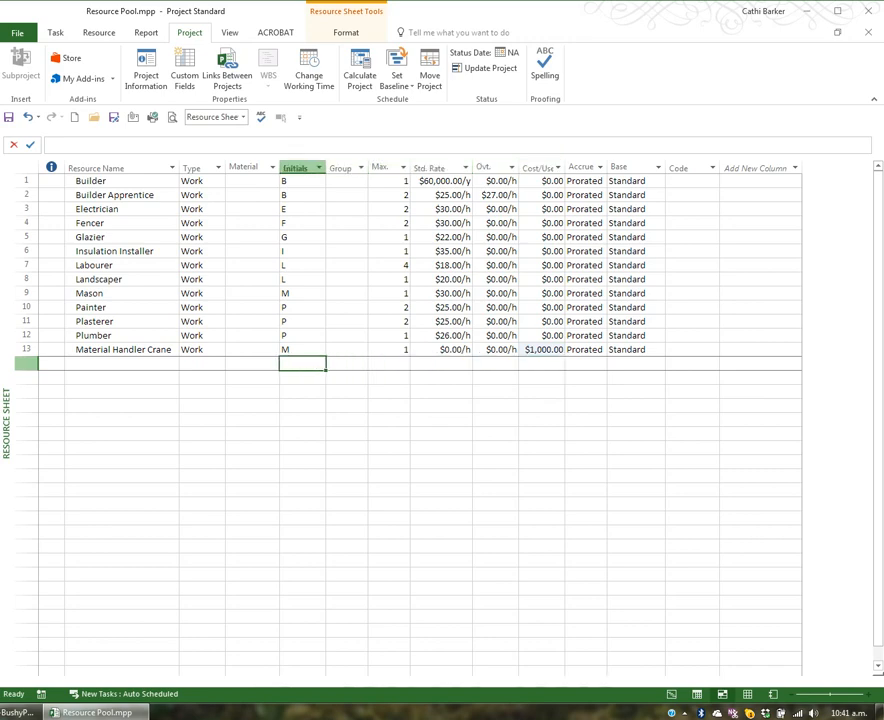
key("shift+Tab")
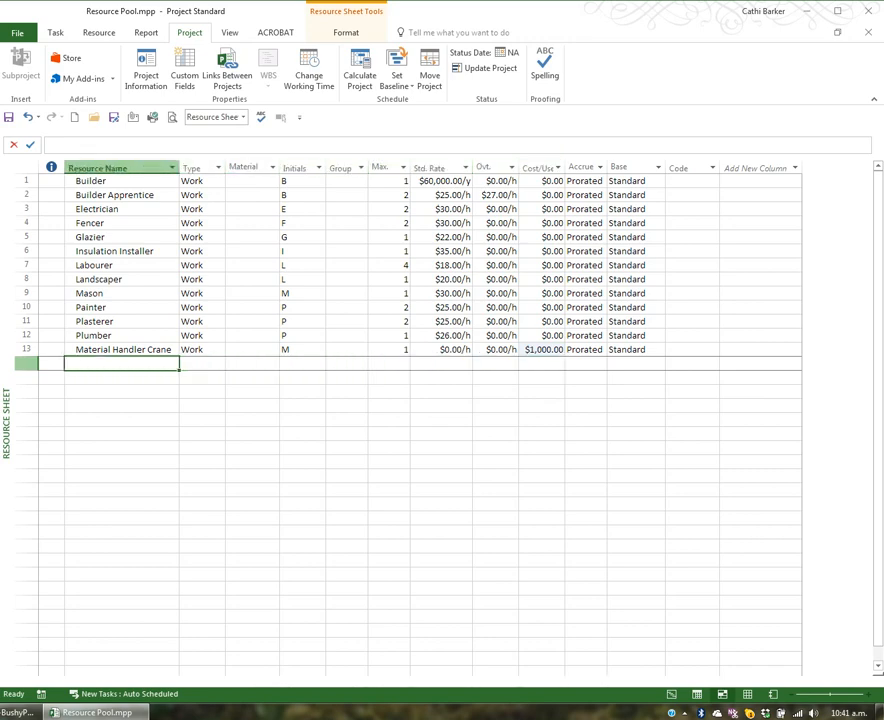
type("Concret")
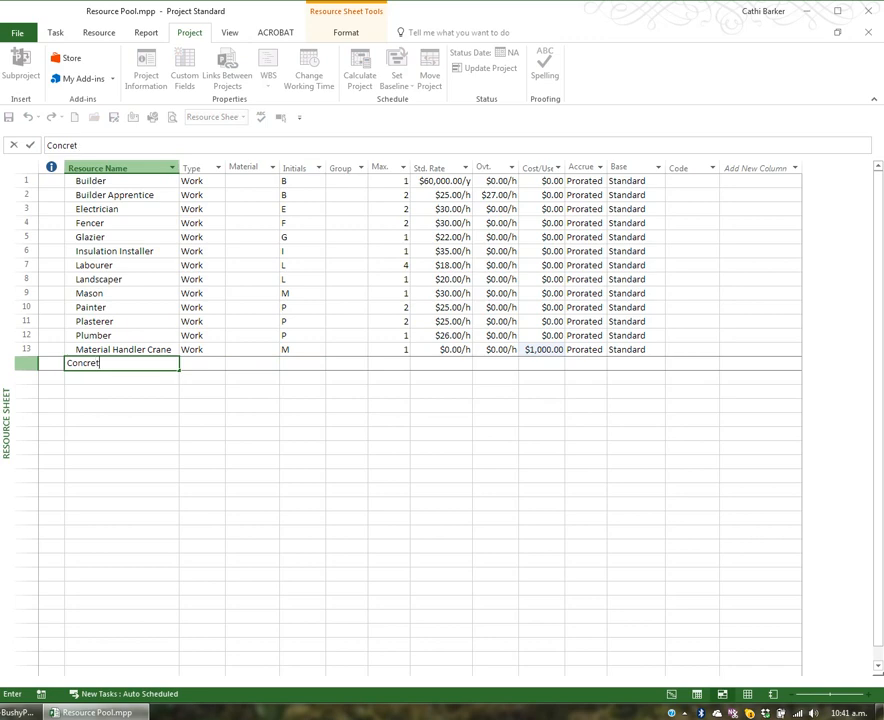
type("e")
key("Tab")
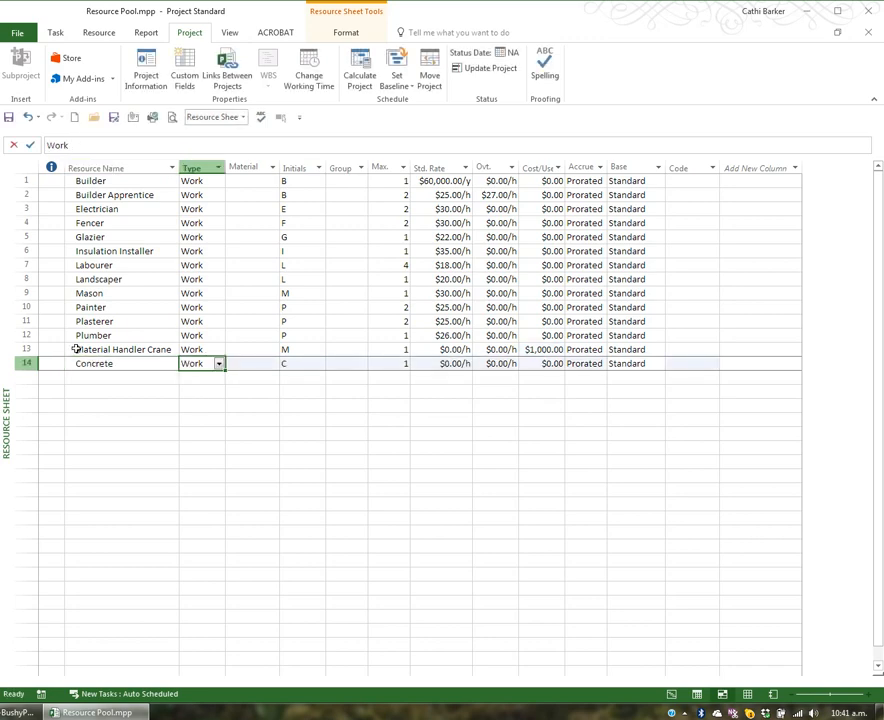
type("Material")
key("Tab")
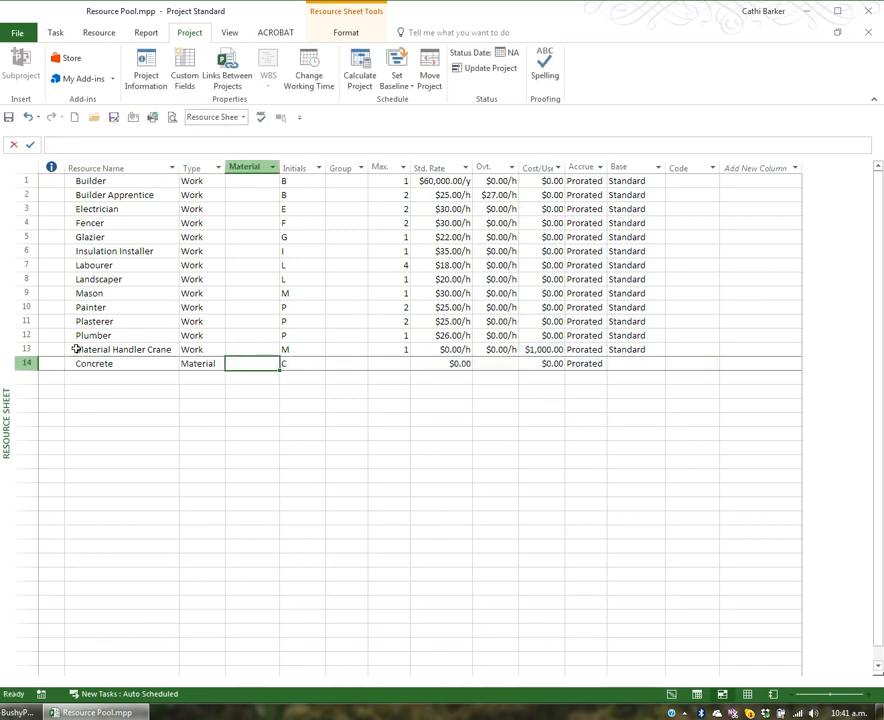
type("m3")
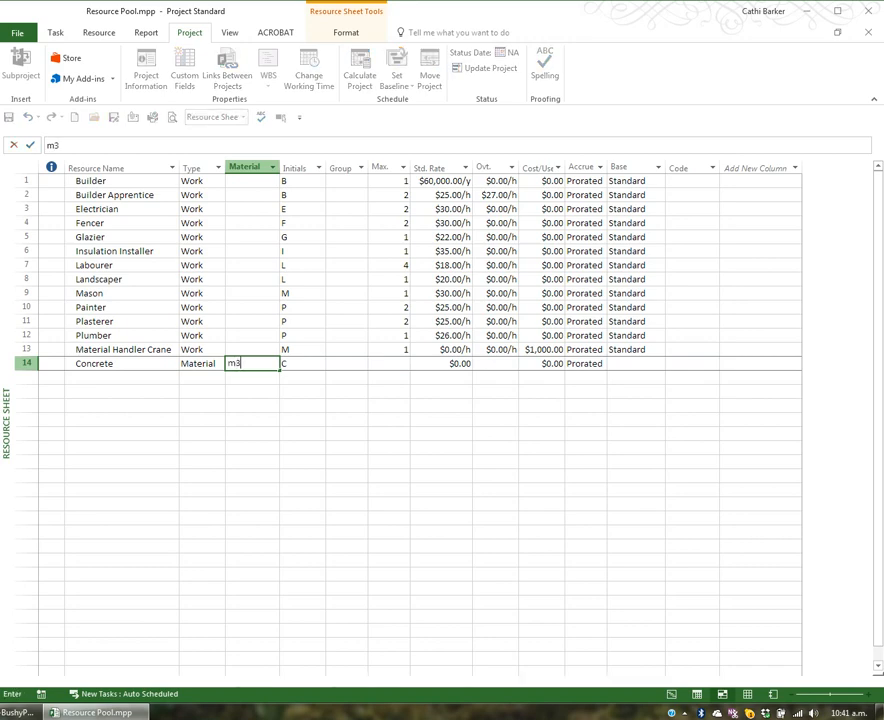
key("Return")
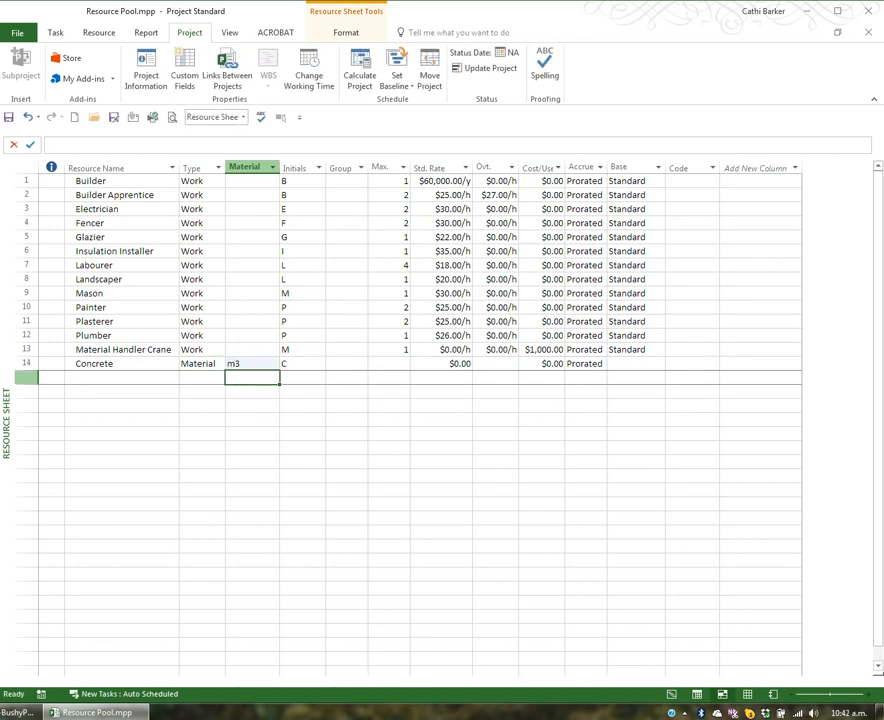
Step: Set the Concrete resource's standard rate to 85
left_click(252, 364)
key("Tab")
key("Tab")
key("Tab")
key("Tab")
key("Tab")
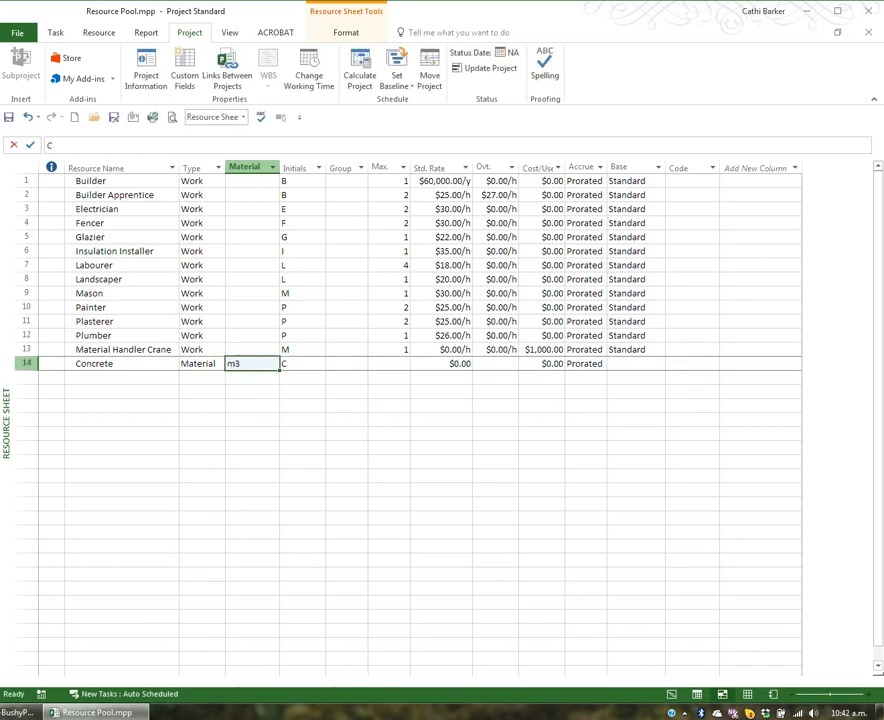
key("Left")
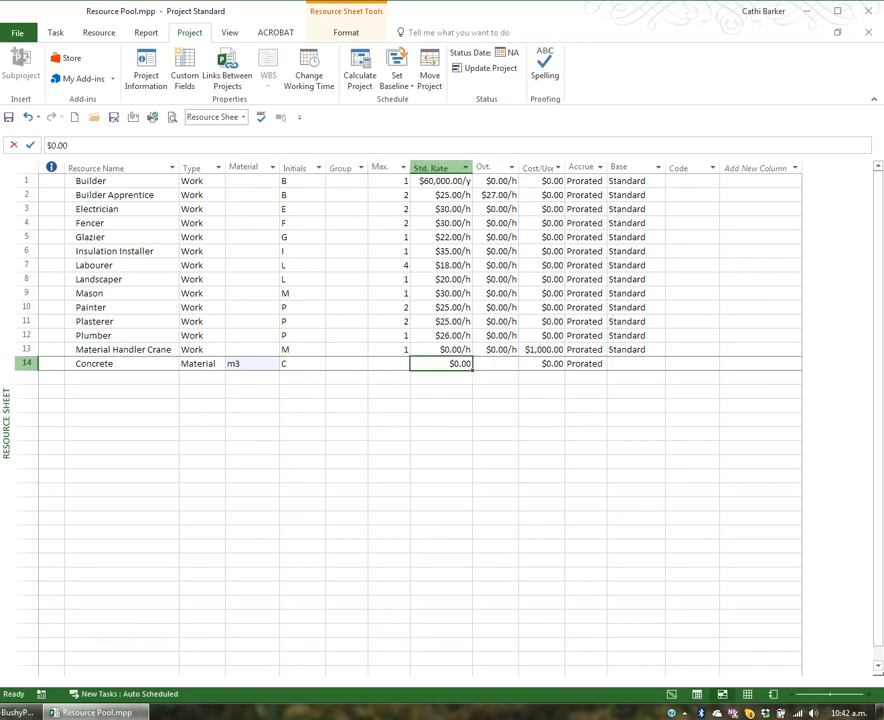
type("85")
key("Return")
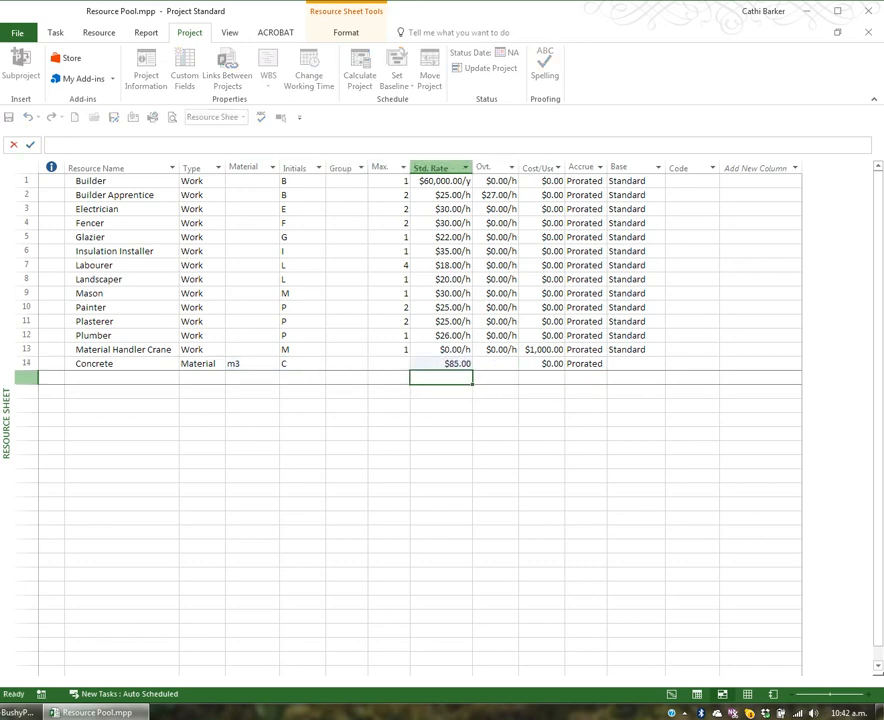
Step: Add a Plasterboard resource below Concrete with type Material and material label m2
key("Left")
key("Left")
key("Left")
key("Left")
key("Left")
key("Left")
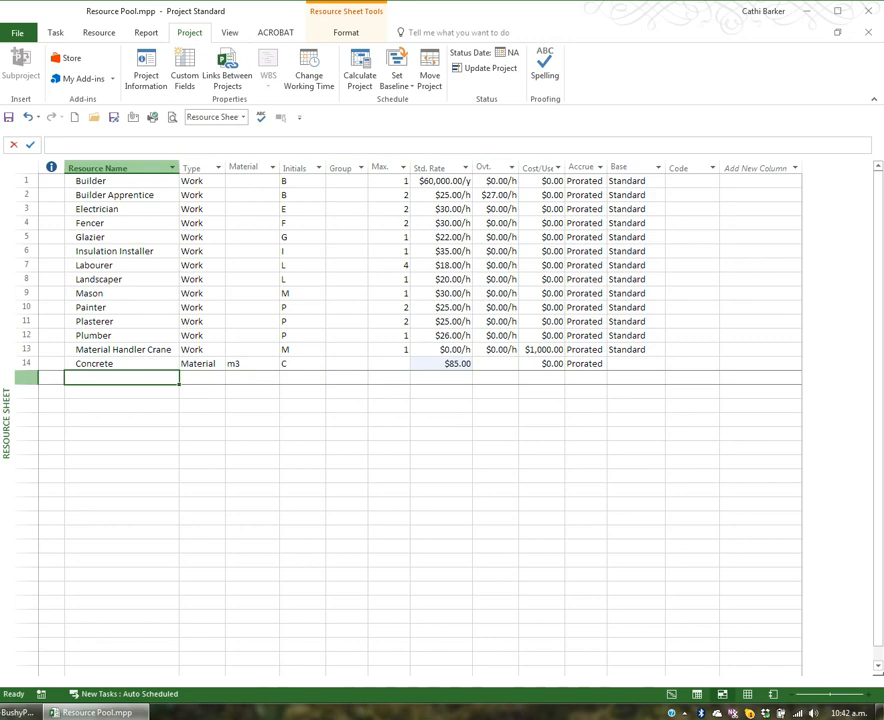
type("Plasterbor")
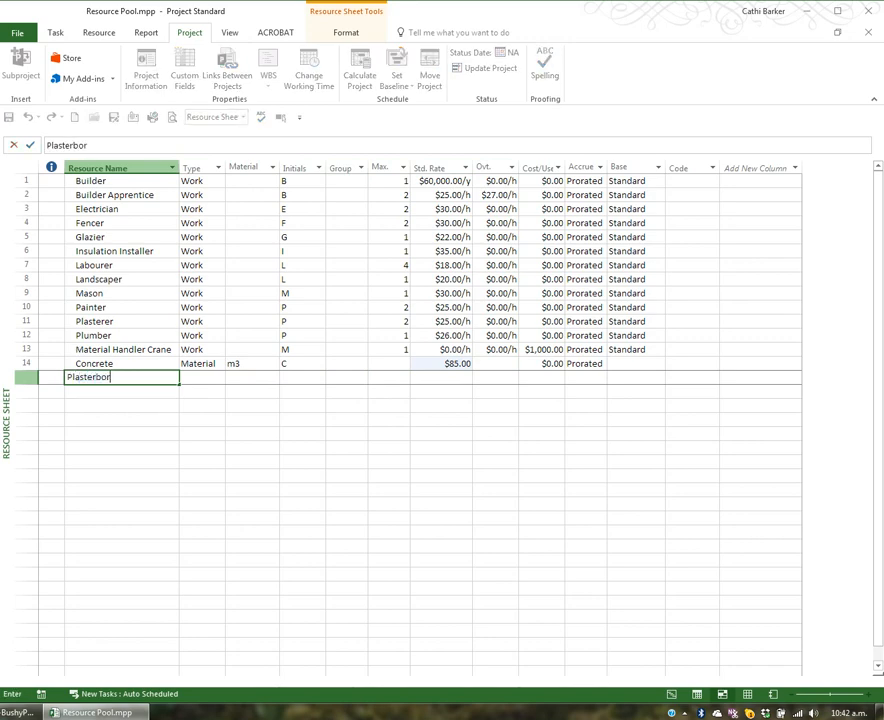
key("BackSpace")
type("ard")
key("Tab")
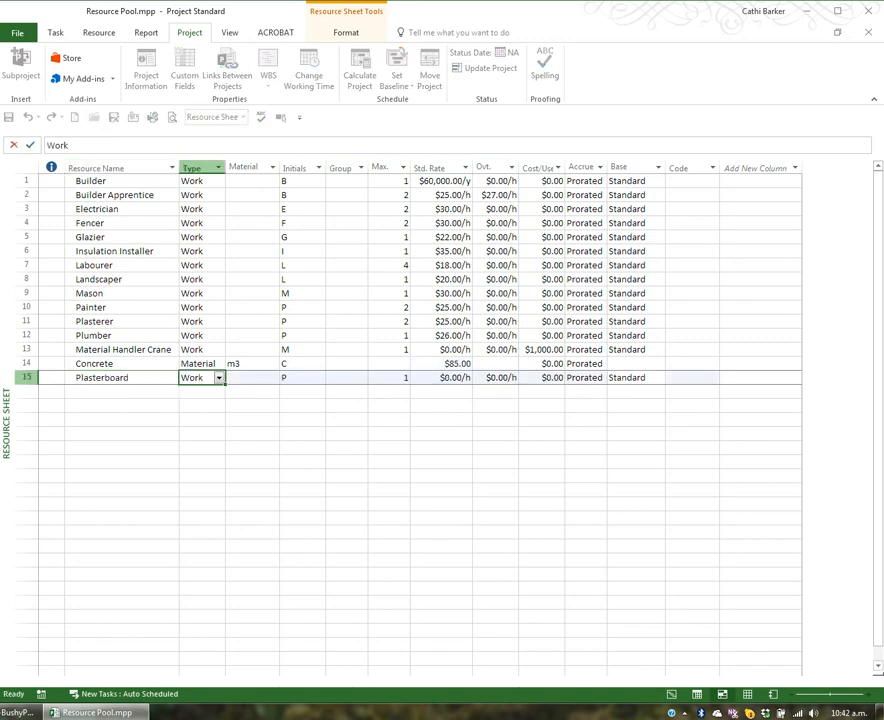
type("Material")
key("Tab")
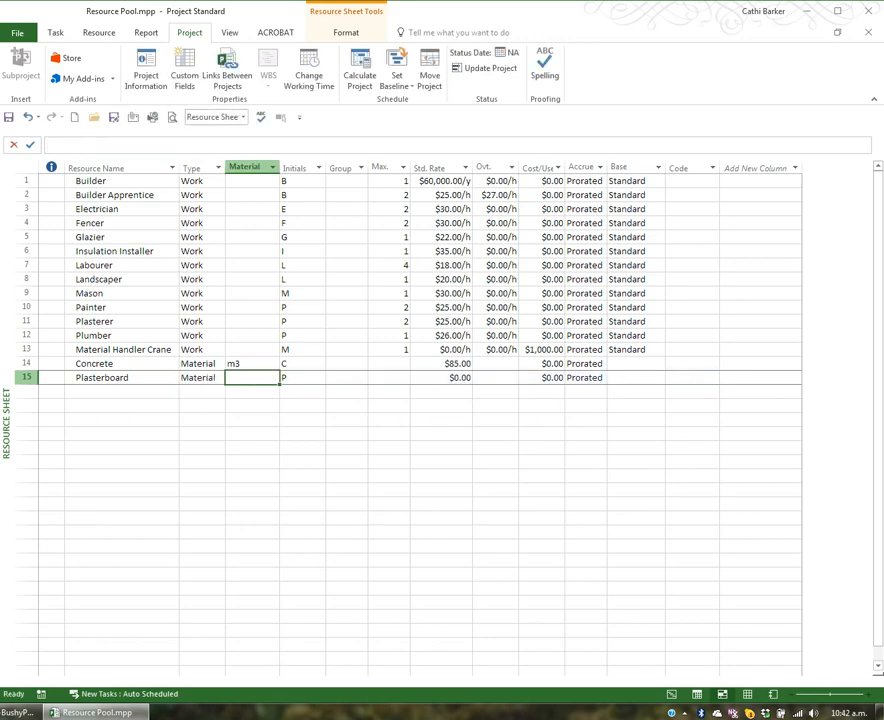
type("m2")
Step: Set the Plasterboard resource's standard rate to 20
key("Tab")
key("Tab")
key("Tab")
key("Tab")
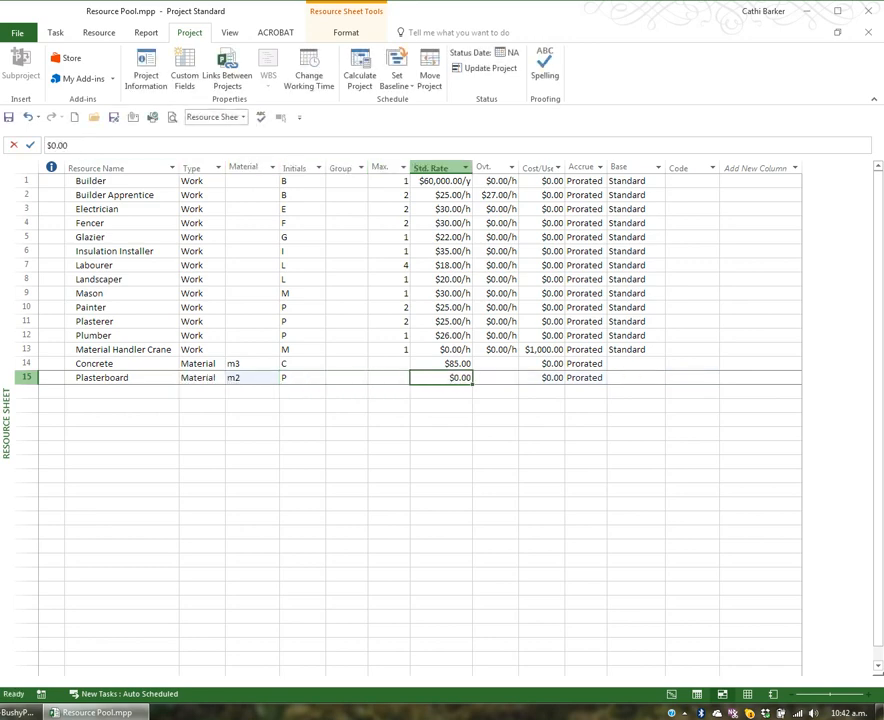
type("20")
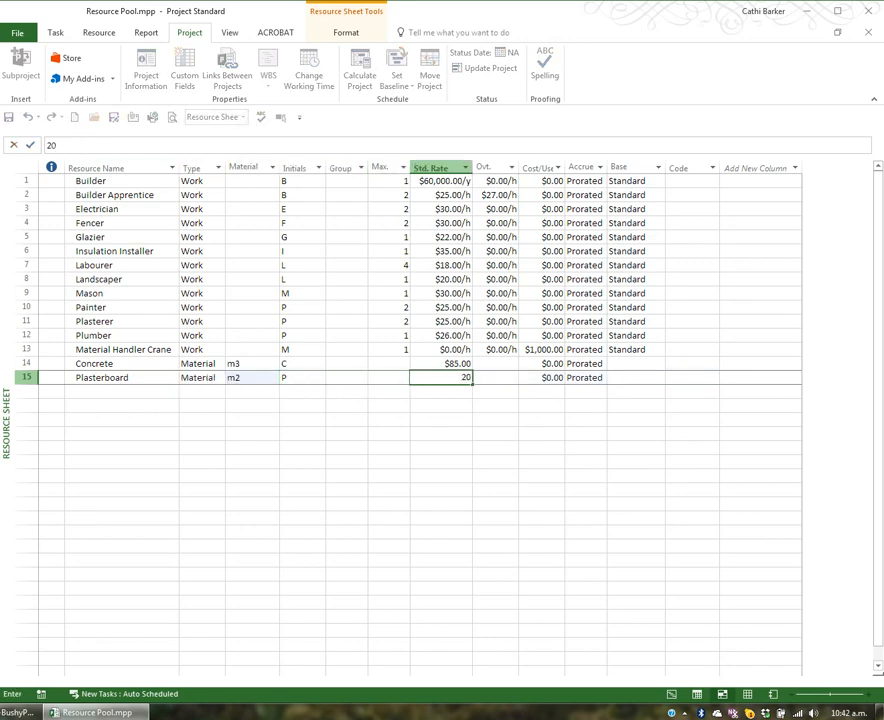
key("Return")
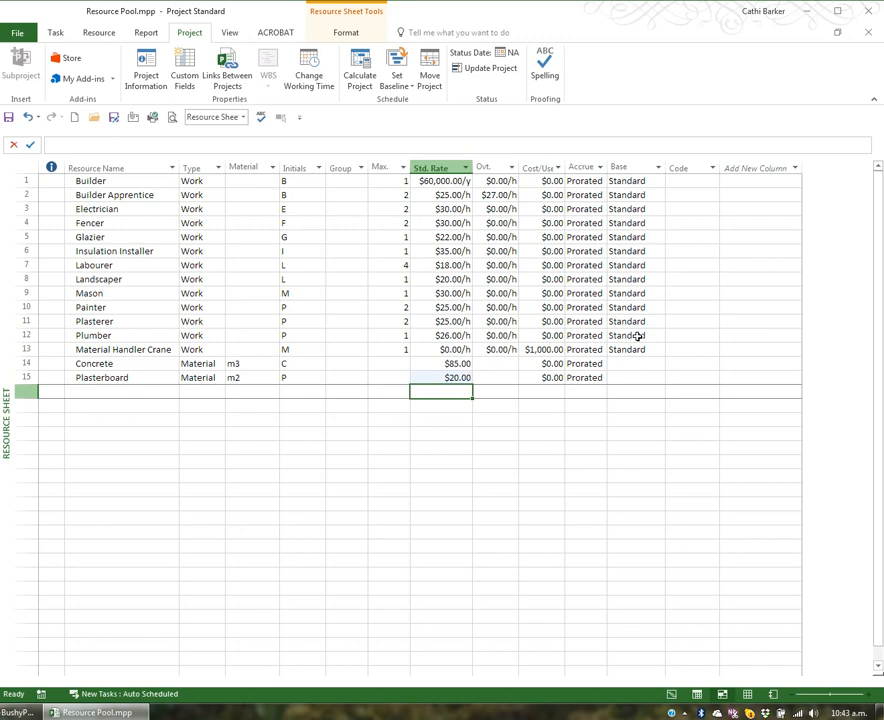
Step: Set Saturday in the Builder's default work week to specific working times, keeping only 7:00 a.m. to 12:00 p.m
double_click(127, 182)
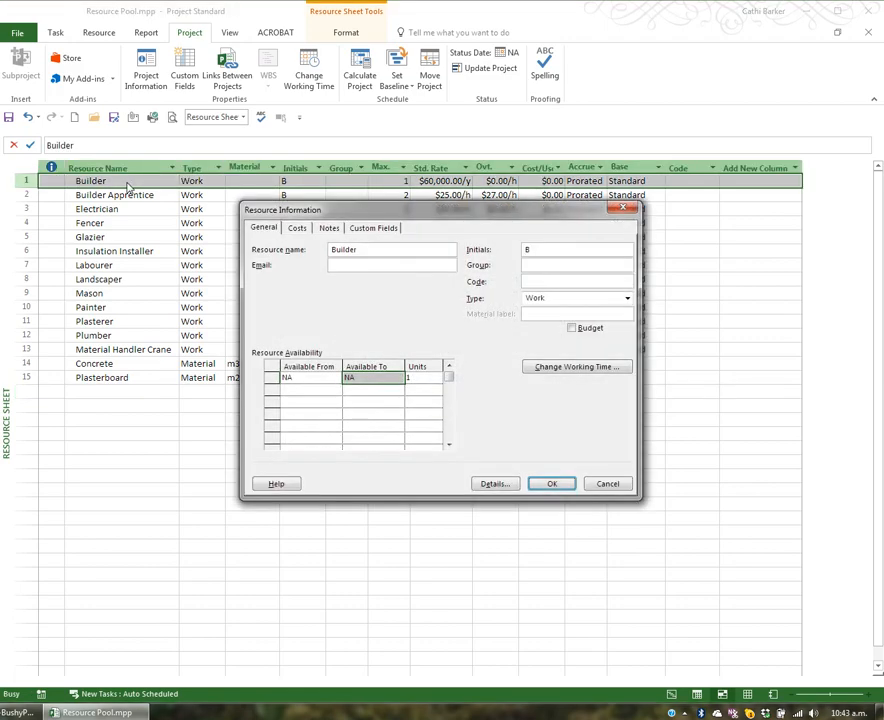
left_click(577, 366)
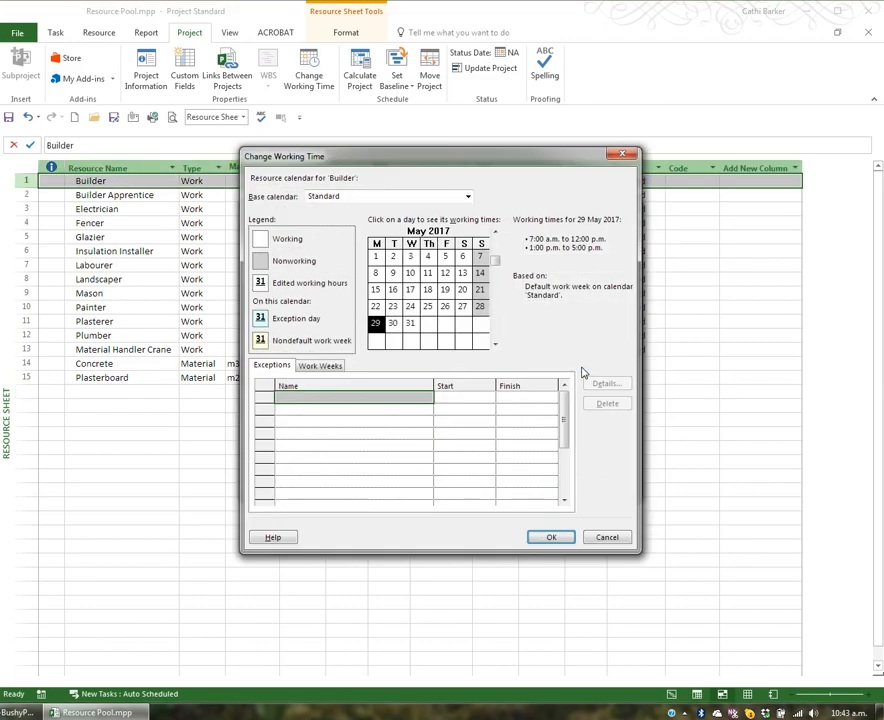
left_click(330, 366)
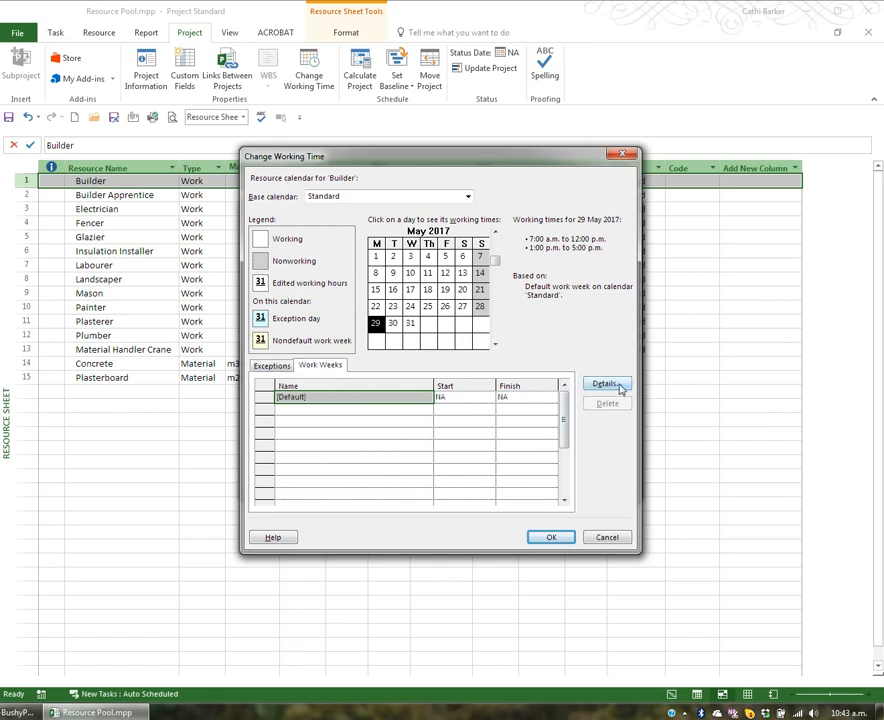
left_click(614, 386)
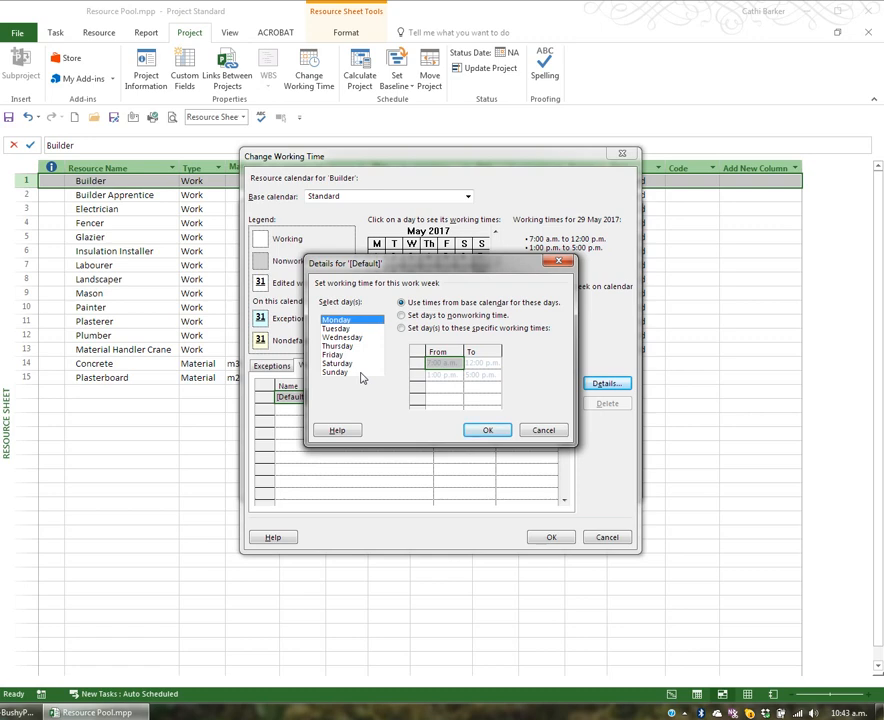
left_click_drag(443, 262, 398, 356)
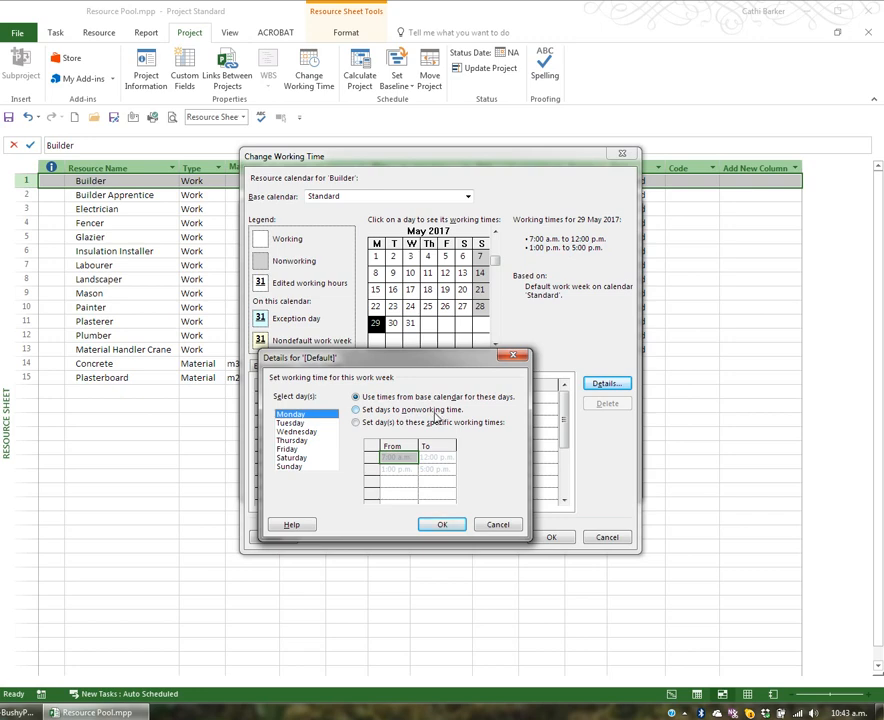
left_click(307, 459)
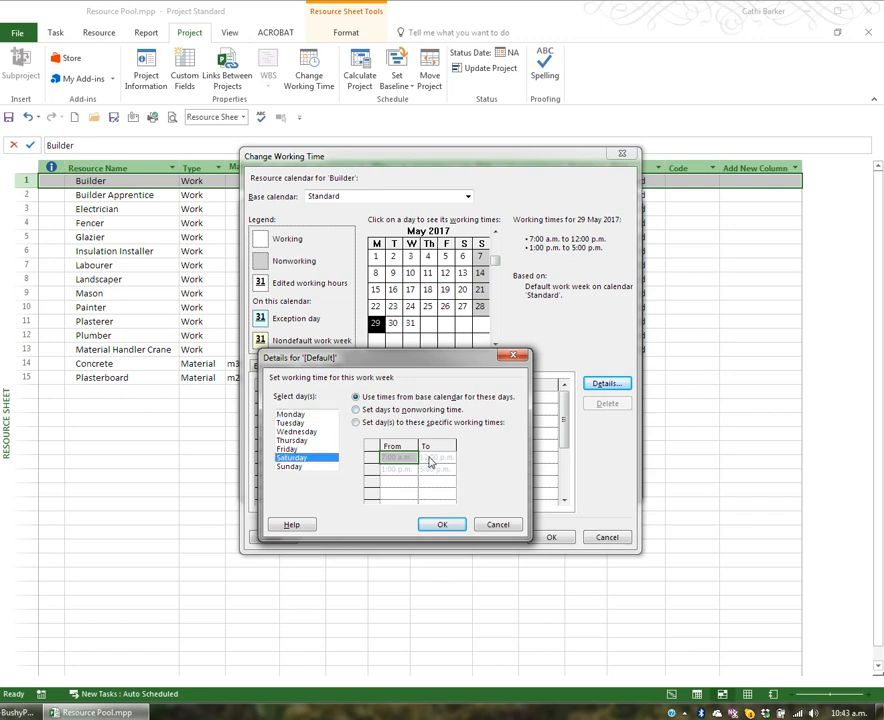
left_click(445, 422)
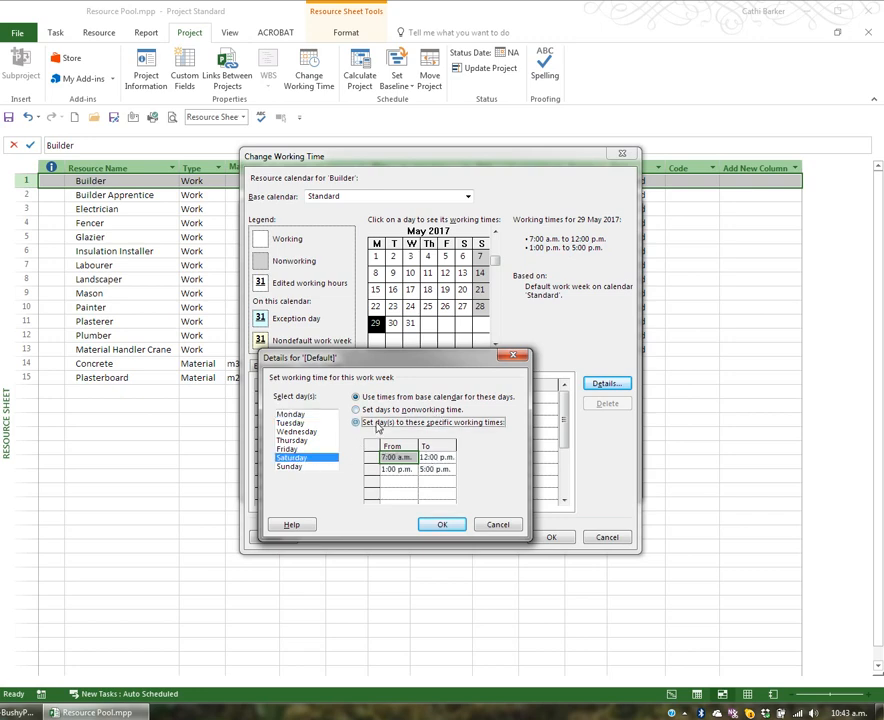
left_click(395, 469)
key("Delete")
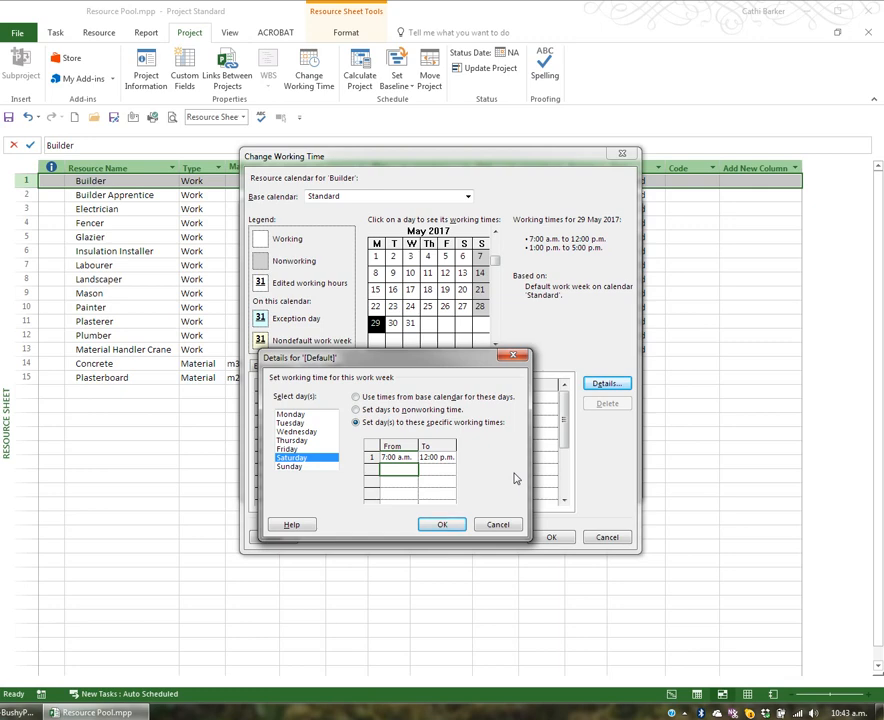
left_click(443, 525)
left_click(553, 537)
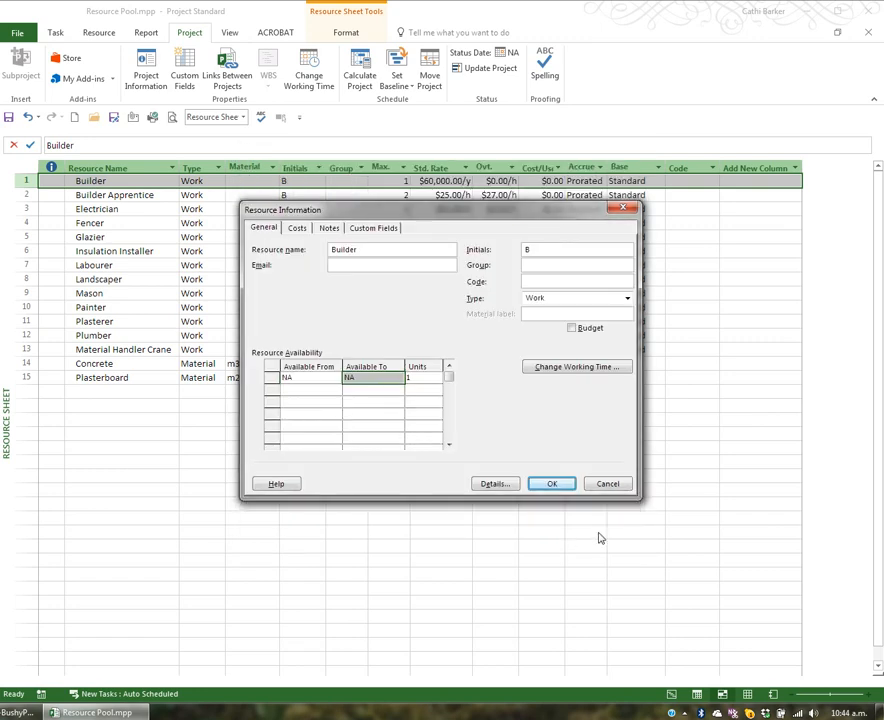
left_click(559, 483)
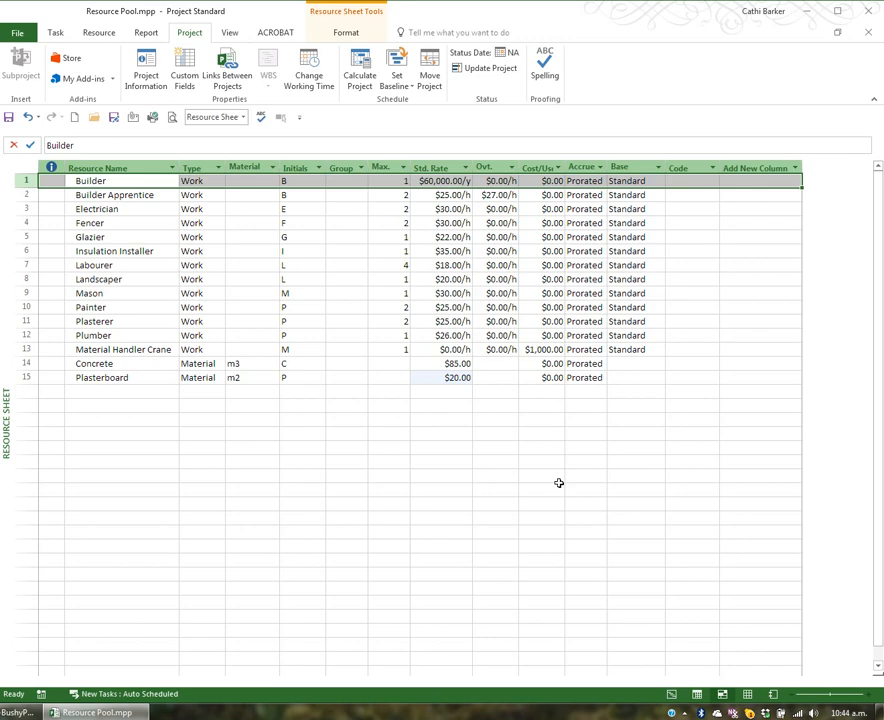
Step: From the Builder Apprentice's working time settings, try to create a base calendar named Night Shift as a copy of Standard
left_click(310, 72)
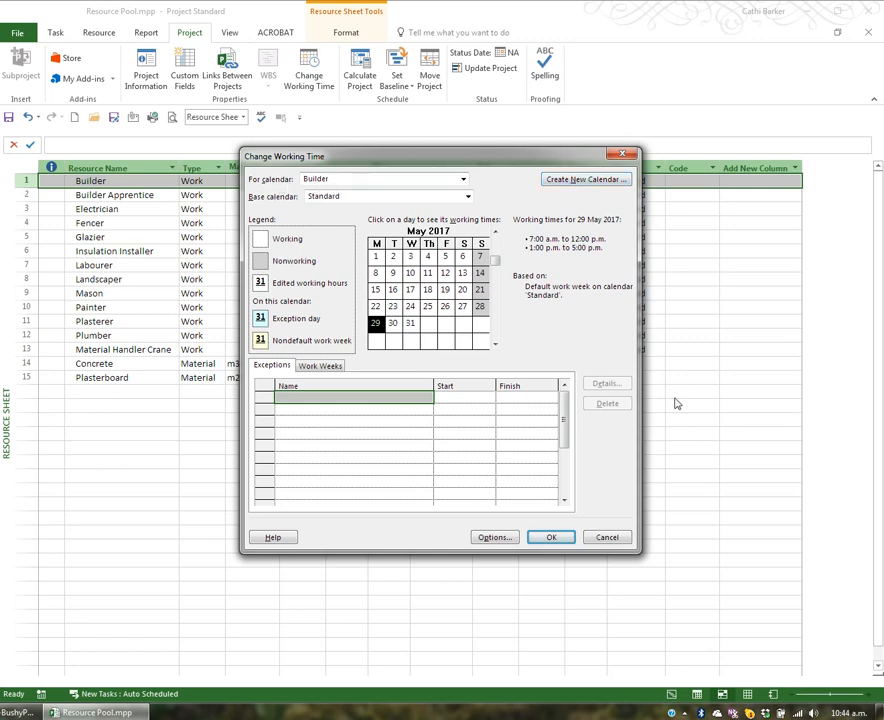
key("Escape")
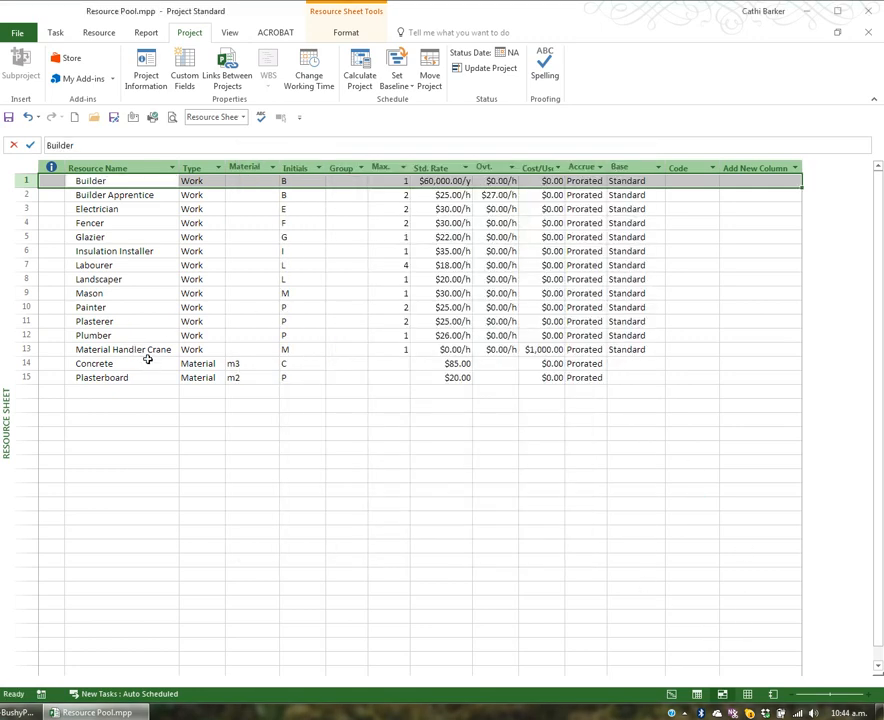
left_click(151, 196)
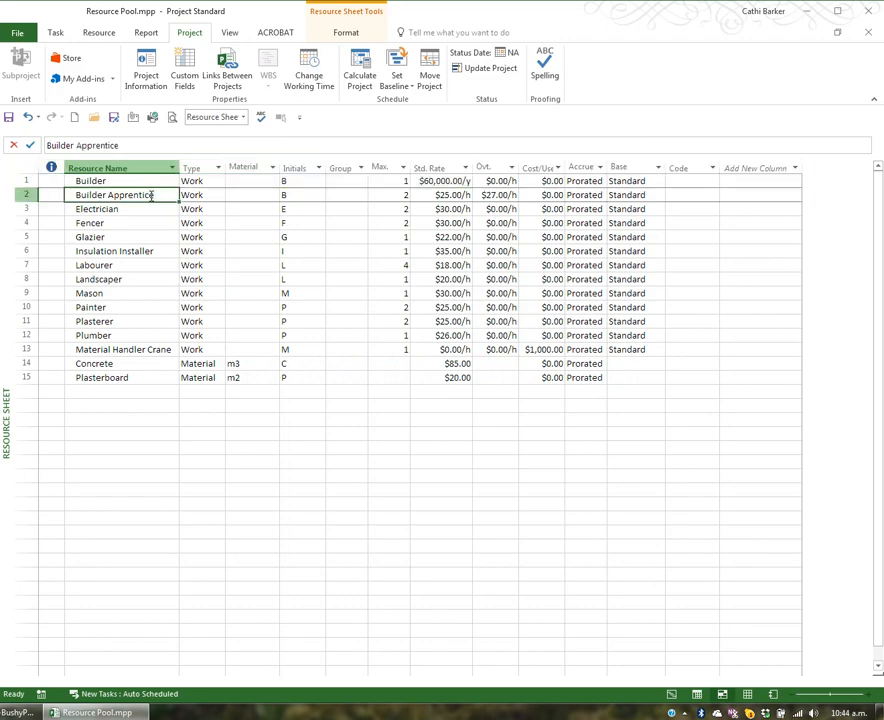
left_click(307, 66)
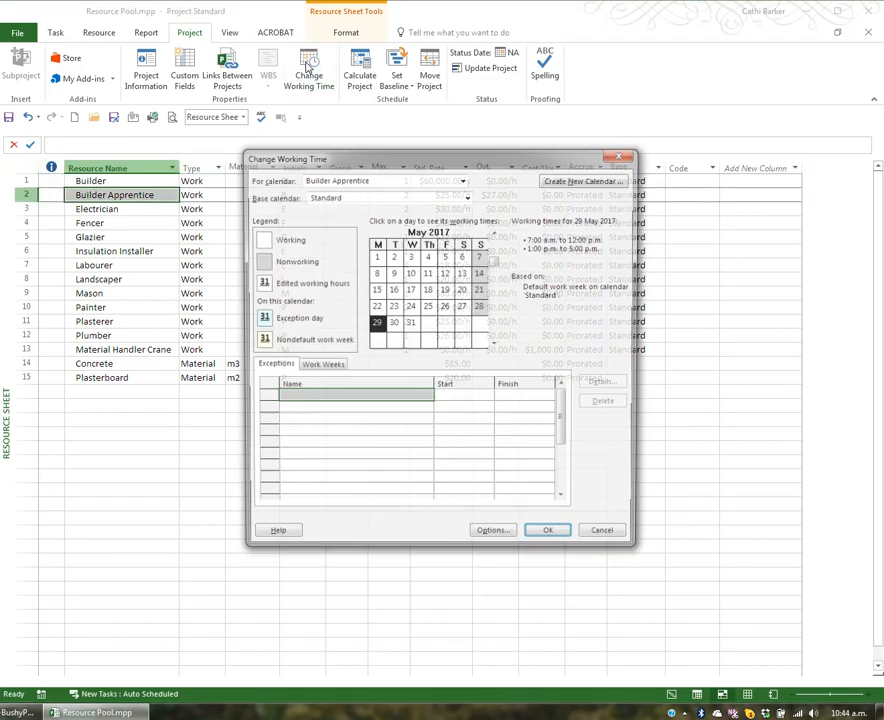
left_click(615, 181)
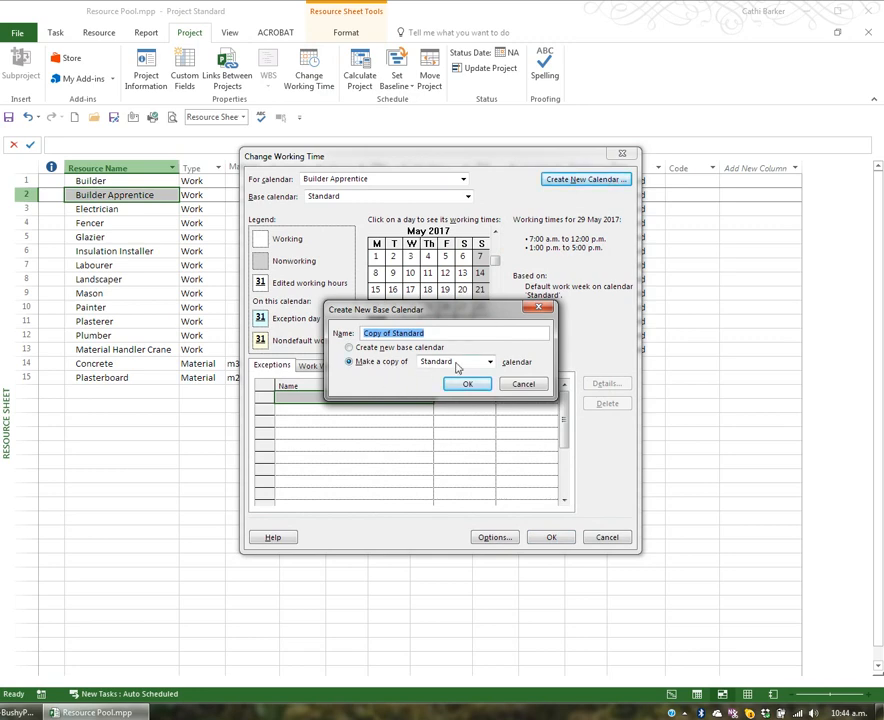
type("N")
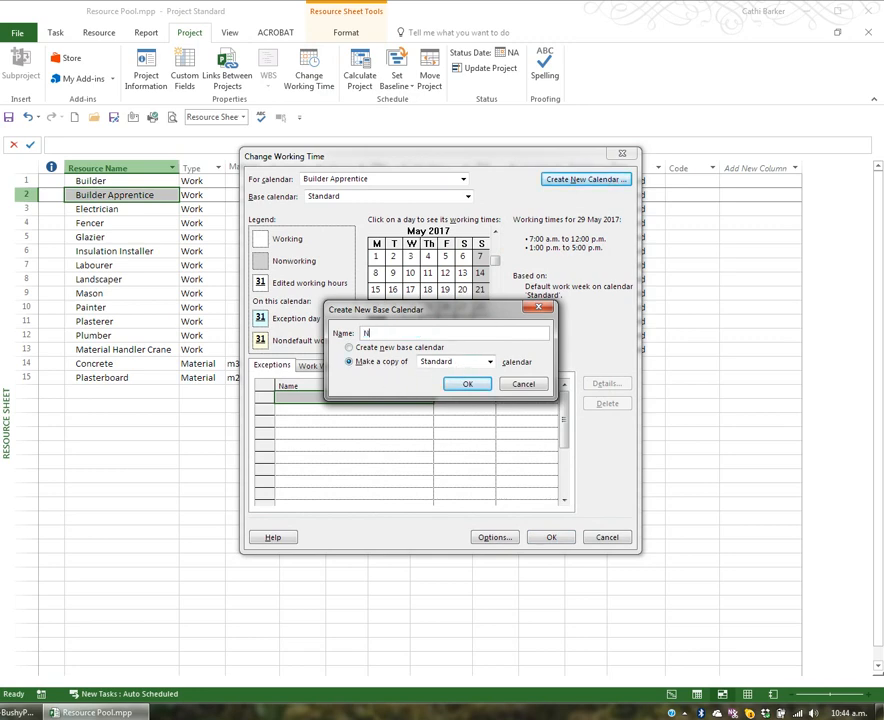
type("ight Shift")
left_click(474, 388)
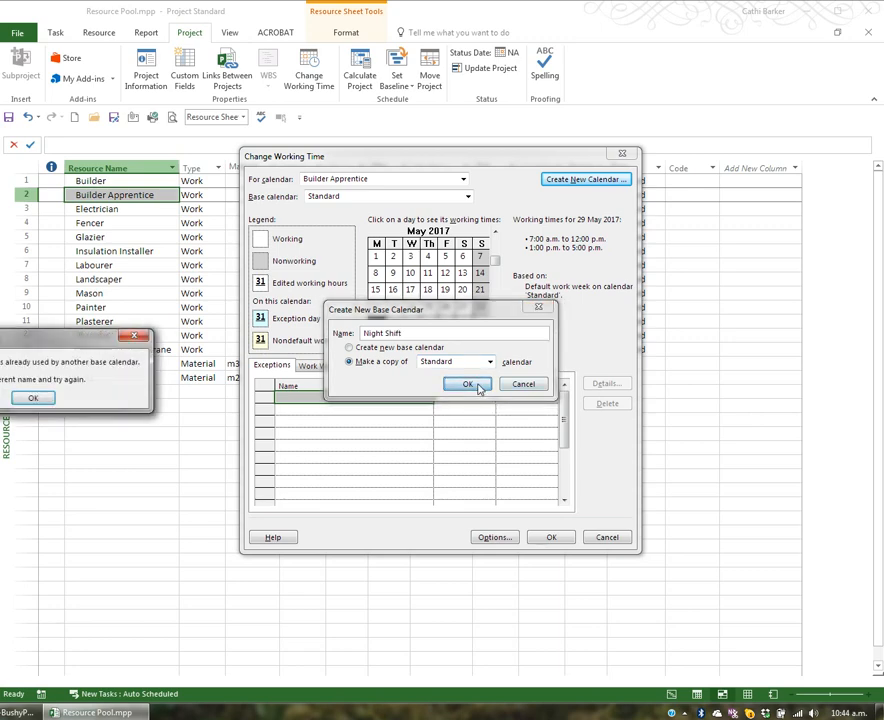
left_click(36, 397)
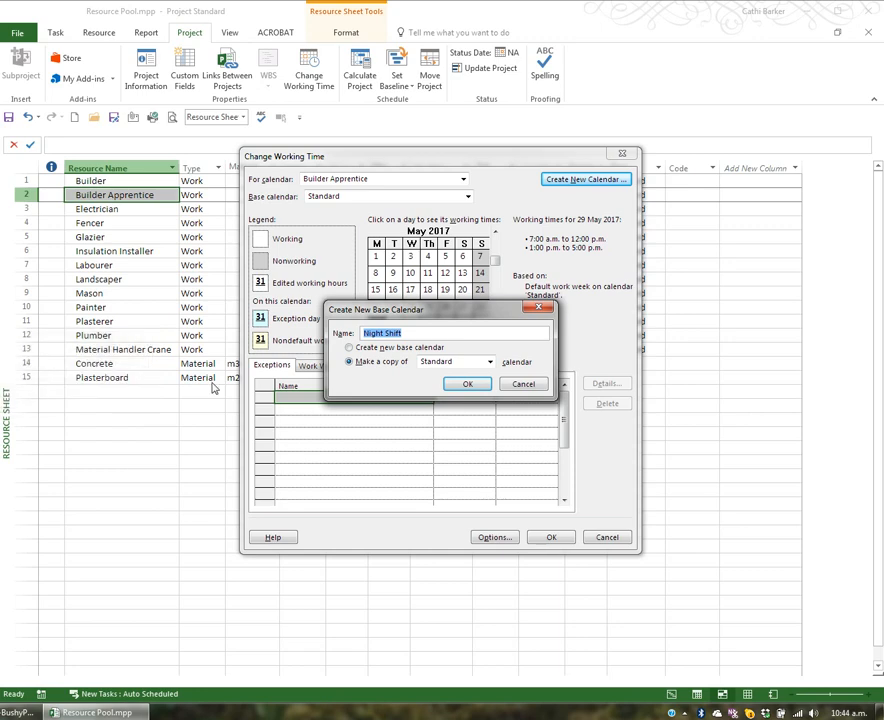
Step: Rename the new base calendar Night Staff and create it as a copy of the Standard calendar
left_click(402, 337)
key("BackSpace")
key("BackSpace")
key("BackSpace")
key("BackSpace")
key("BackSpace")
type("Staff")
left_click(472, 384)
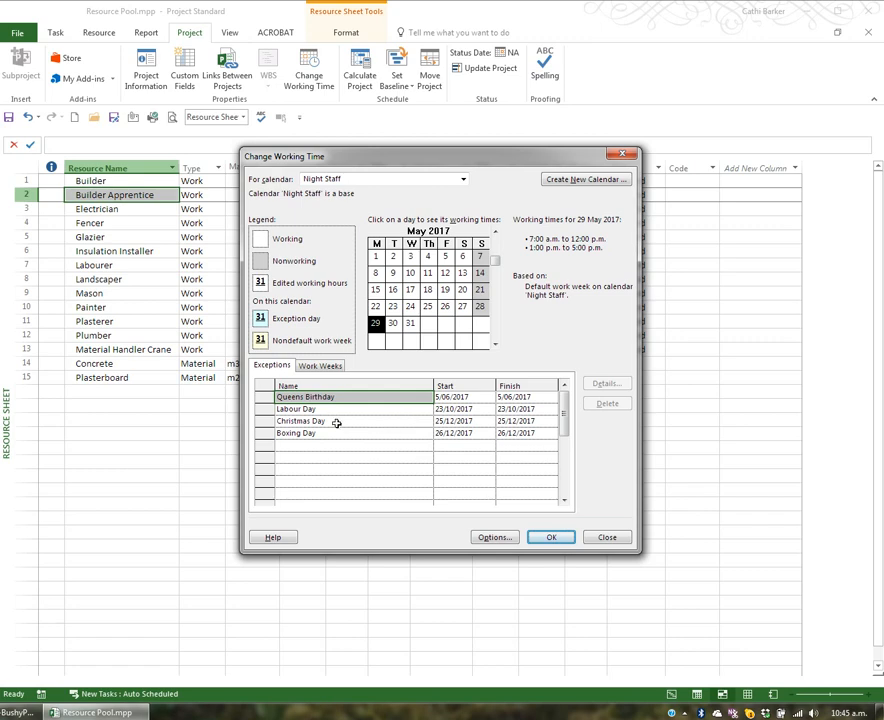
Step: Review the Night Staff calendar's default work week times and its exceptions, and accept the calendar
left_click(320, 367)
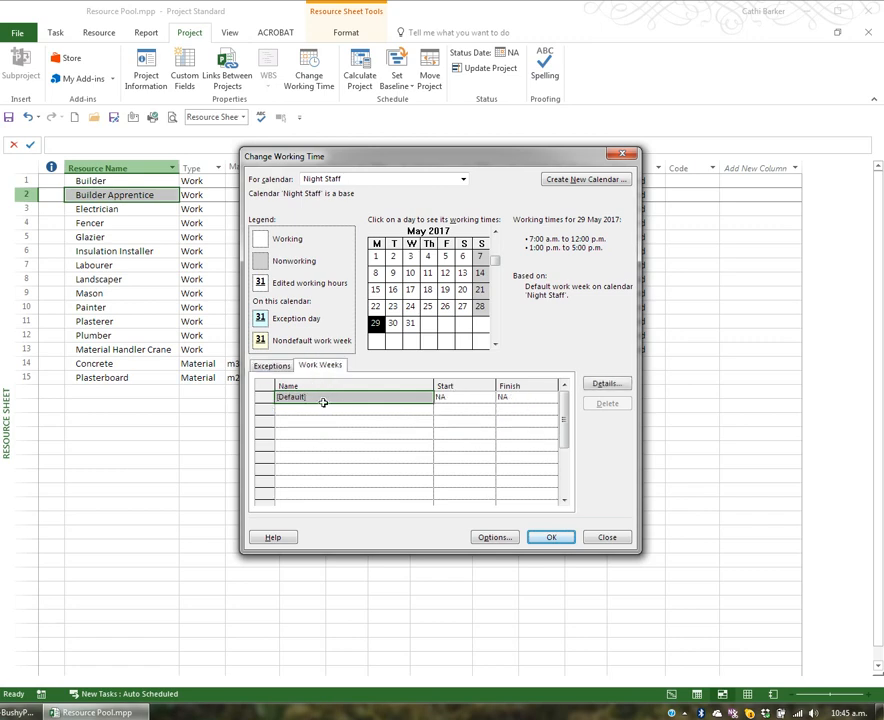
left_click(607, 384)
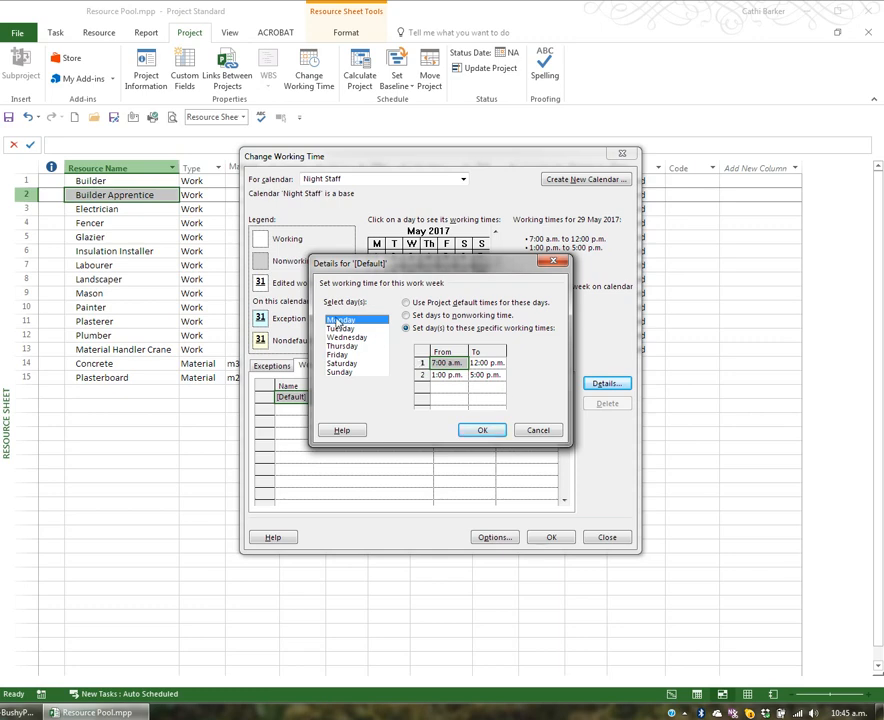
left_click(520, 432)
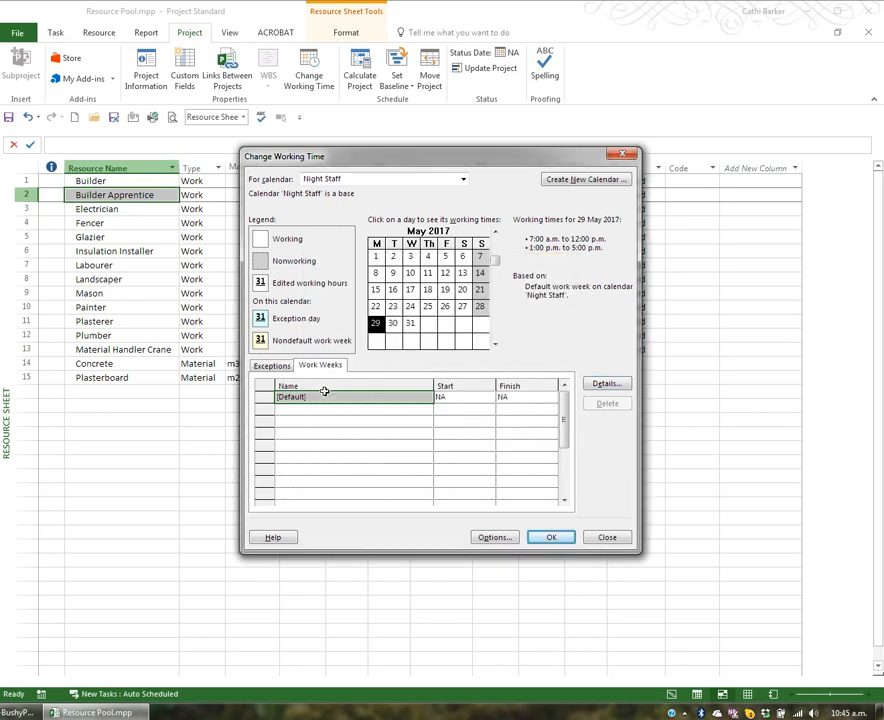
left_click(285, 367)
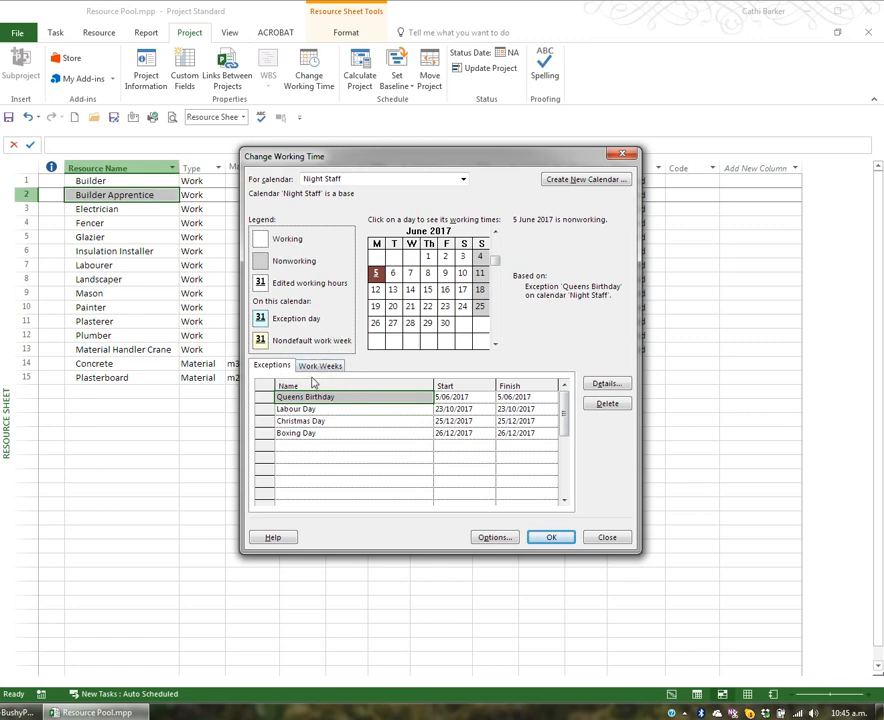
left_click(557, 537)
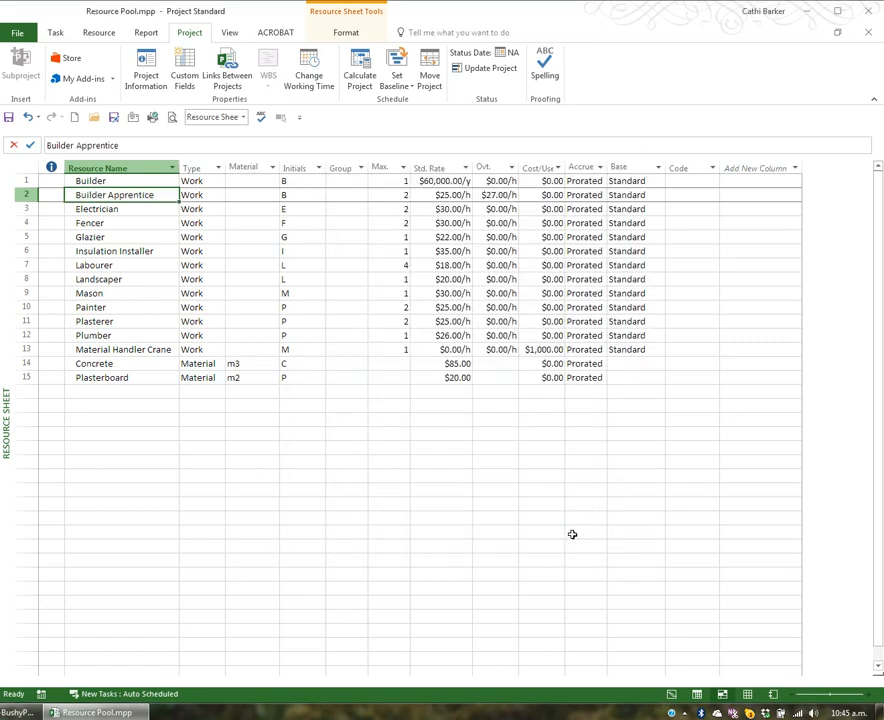
Step: Assign the Night Staff base calendar to the Builder Apprentice and fill it down through the Mason
left_click(640, 195)
key("BackSpace")
left_click(659, 195)
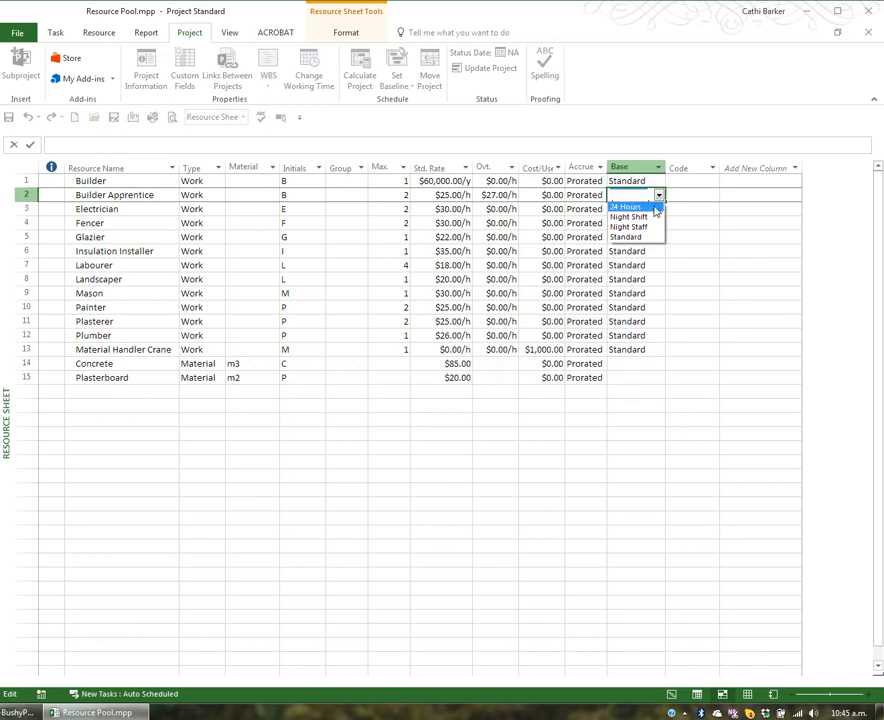
left_click(650, 228)
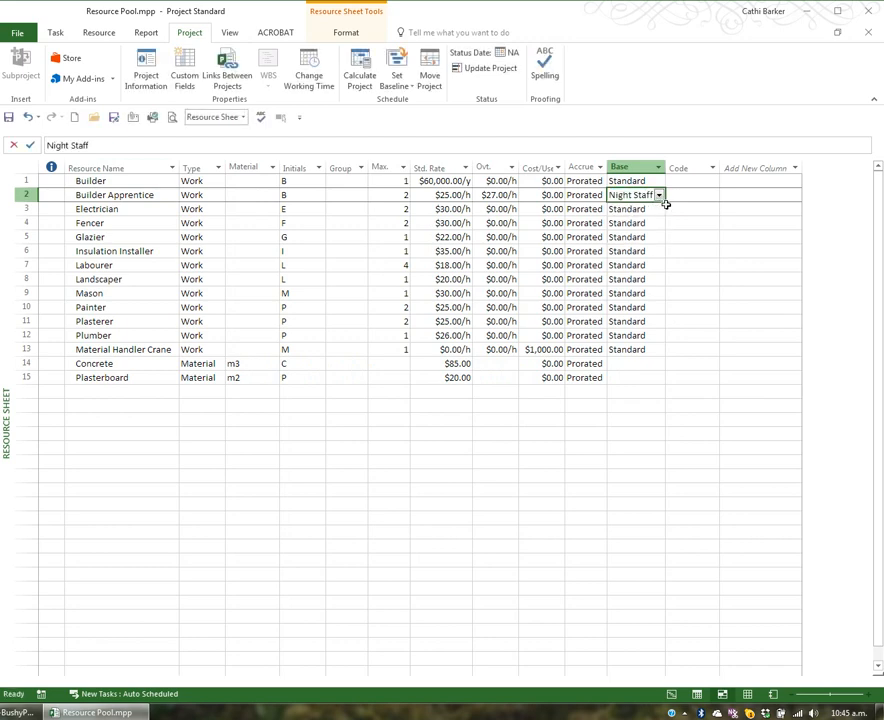
left_click_drag(665, 201, 665, 300)
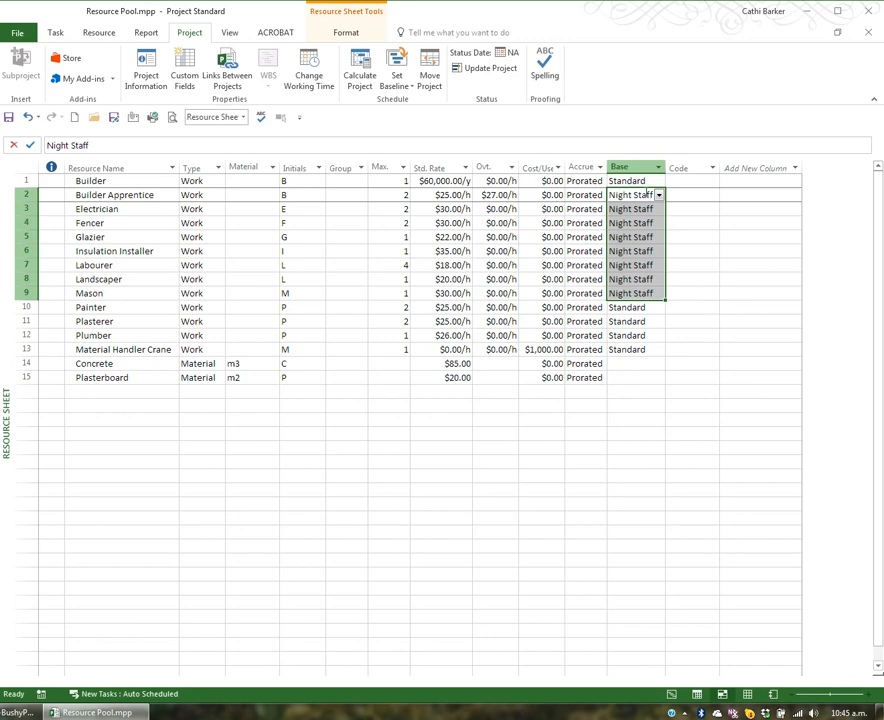
Step: Fill the Builder's Standard base calendar down over the resources assigned to Night Staff
left_click(638, 181)
left_click_drag(663, 183, 640, 287)
left_click(640, 284)
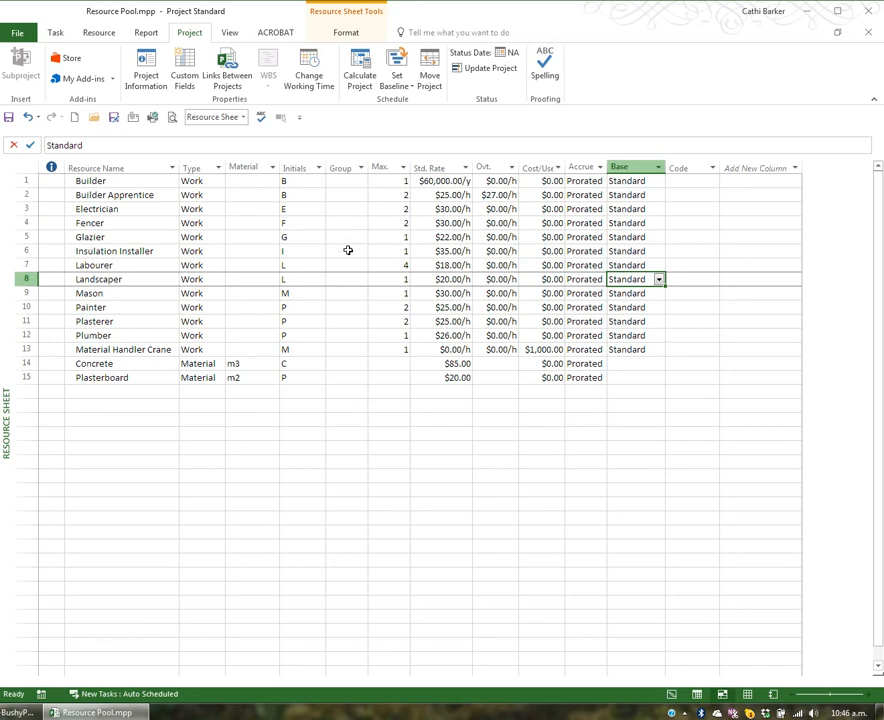
Step: In the Builder Apprentice's default cost rate table, add a rate effective 1/12/17 with a 5% increase in the standard rate
left_click(151, 197)
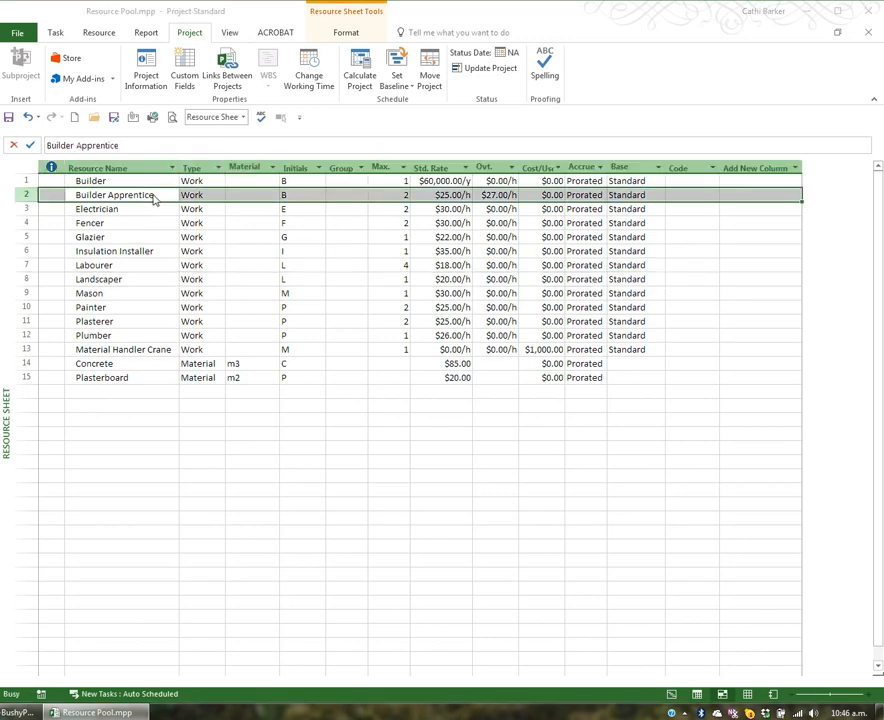
double_click(153, 197)
left_click(298, 228)
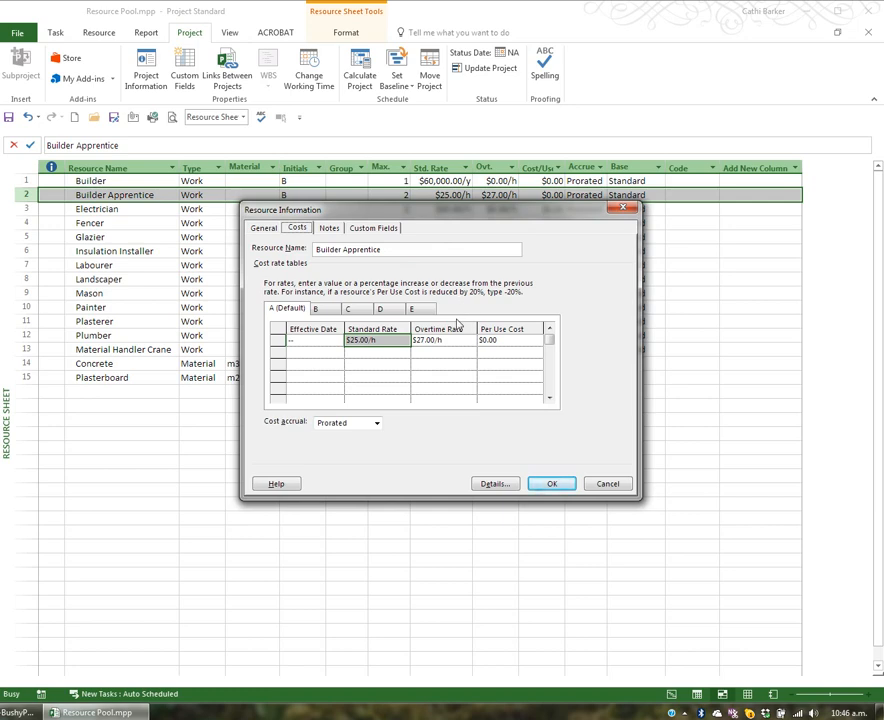
left_click(320, 354)
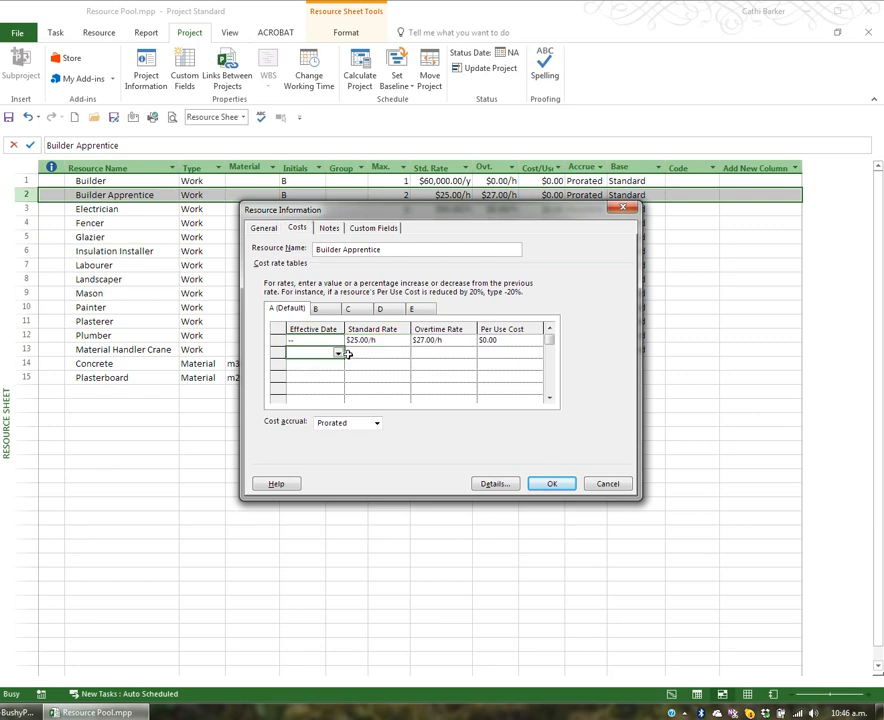
type("1/12/17")
left_click(366, 356)
type("$")
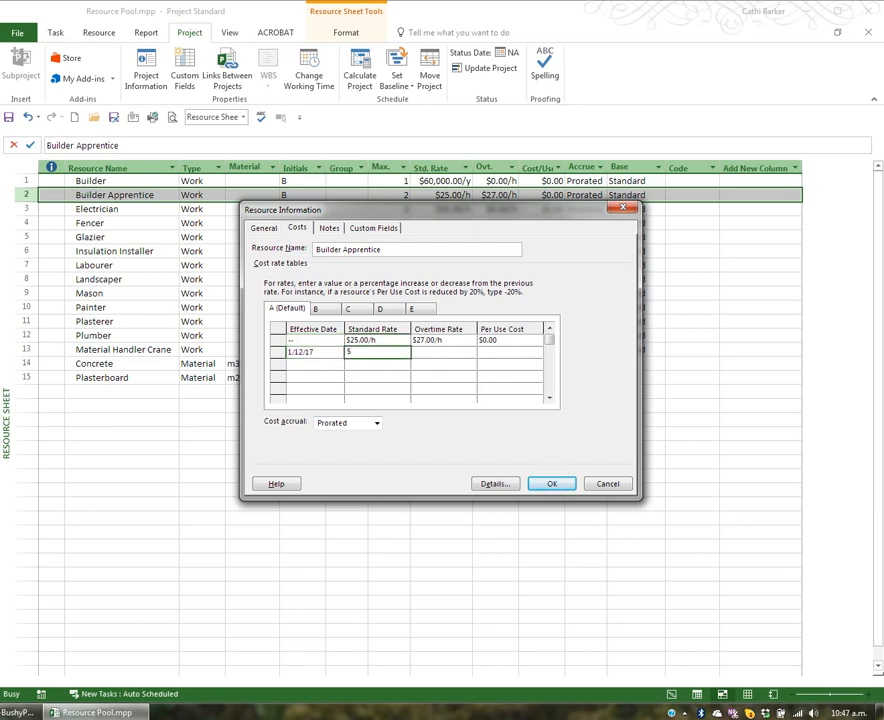
type("%")
key("Return")
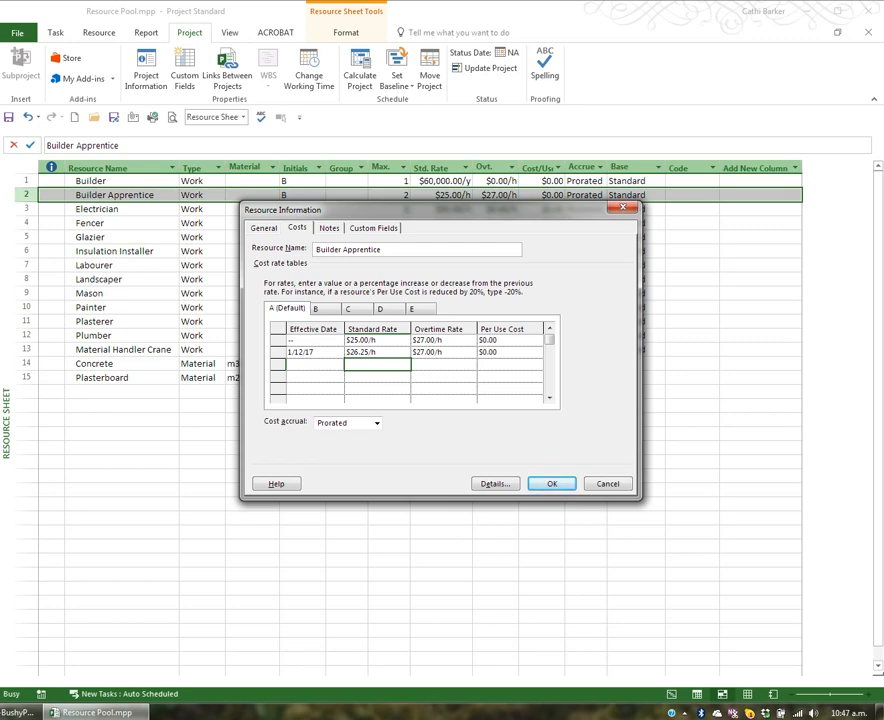
Step: Set the Builder Apprentice's rates effective 1/12/17 to $27.00/h standard and $30.00/h overtime
left_click(377, 352)
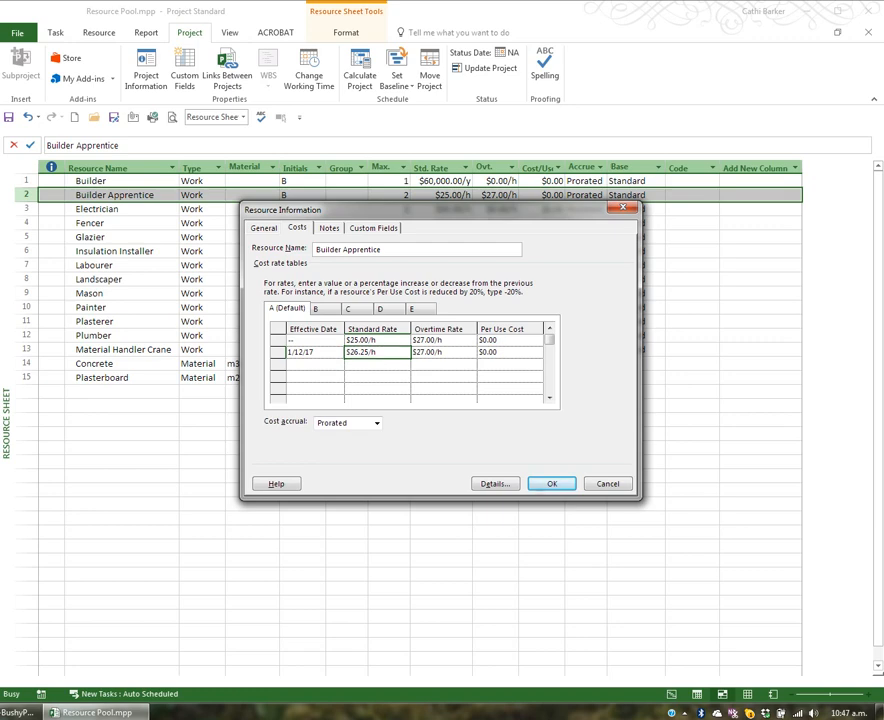
type("27")
key("Return")
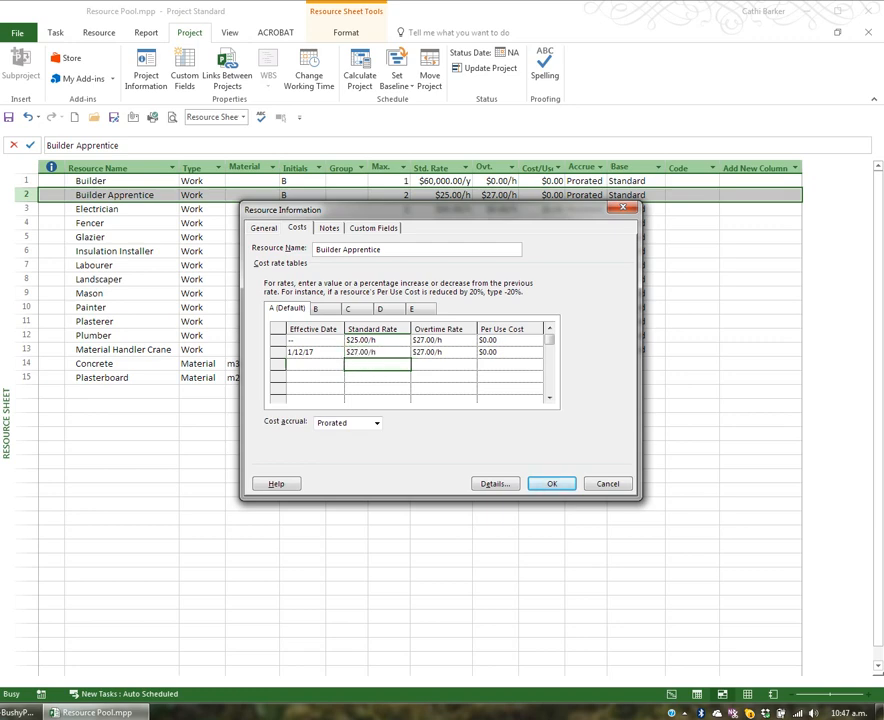
key("Up")
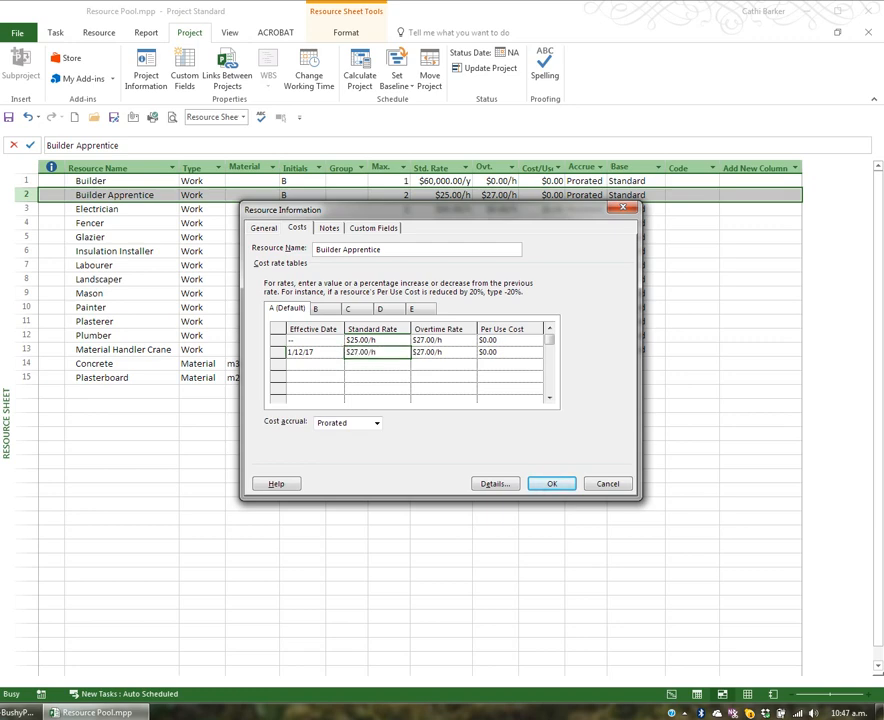
key("Right")
type("30")
key("Return")
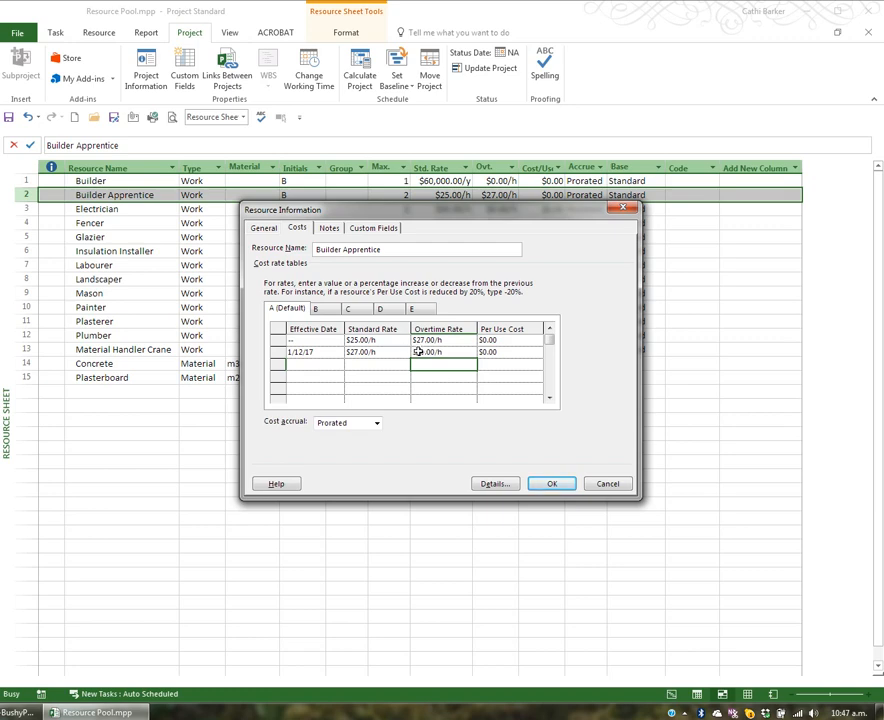
Step: Review the Builder Apprentice's cost rate tables B to E, return to default table A, and discard the cost changes
left_click(320, 310)
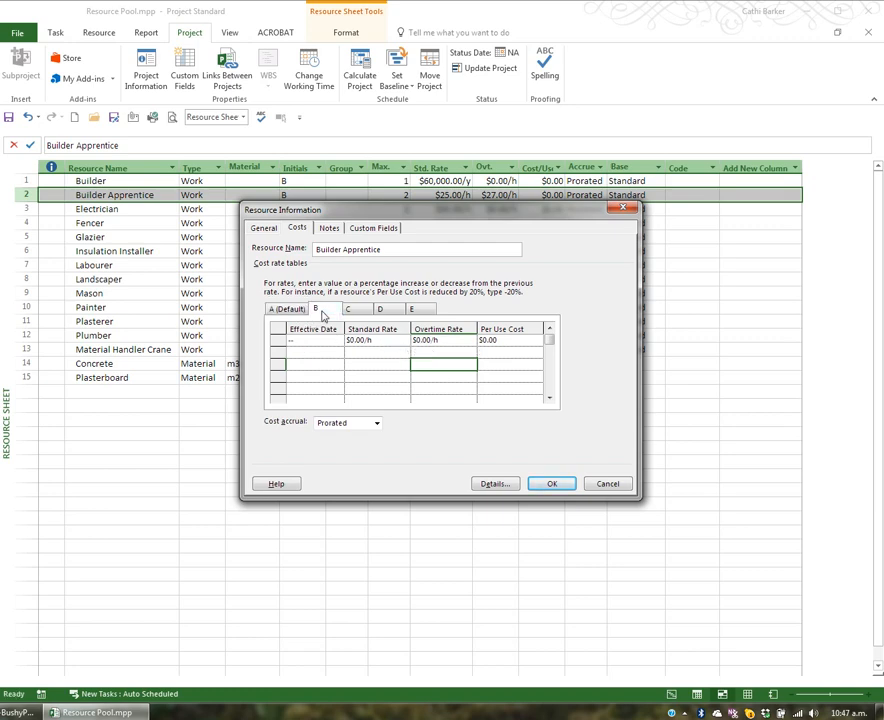
left_click(357, 312)
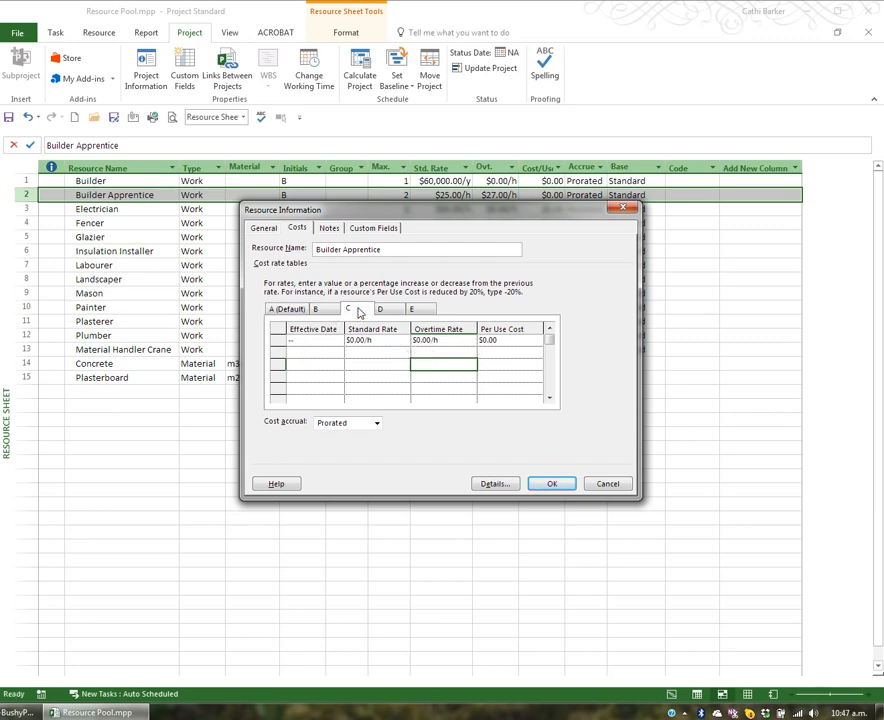
left_click(390, 312)
left_click(419, 312)
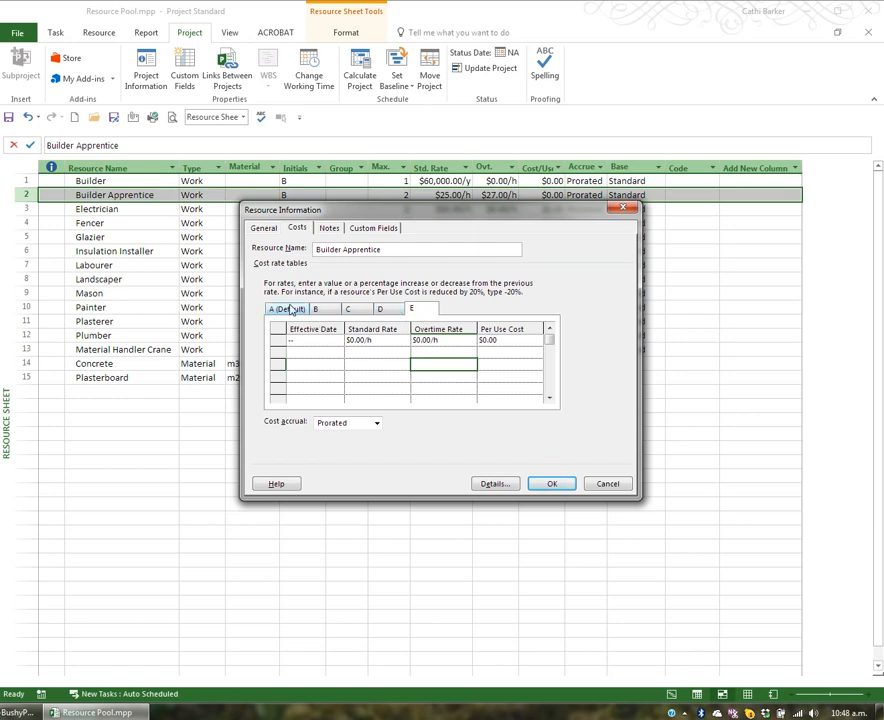
left_click(288, 309)
left_click(326, 354)
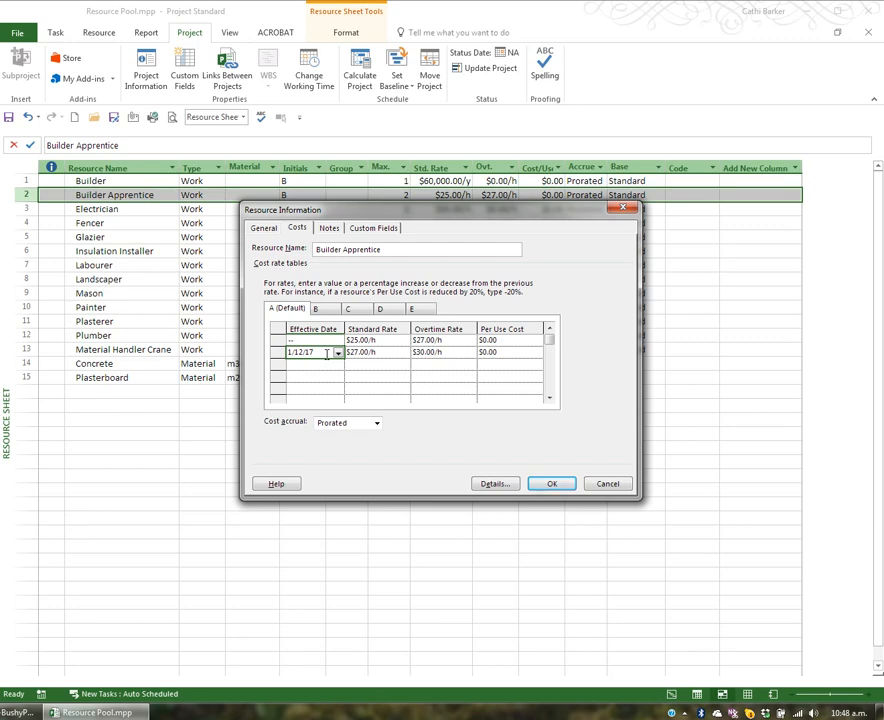
left_click(609, 483)
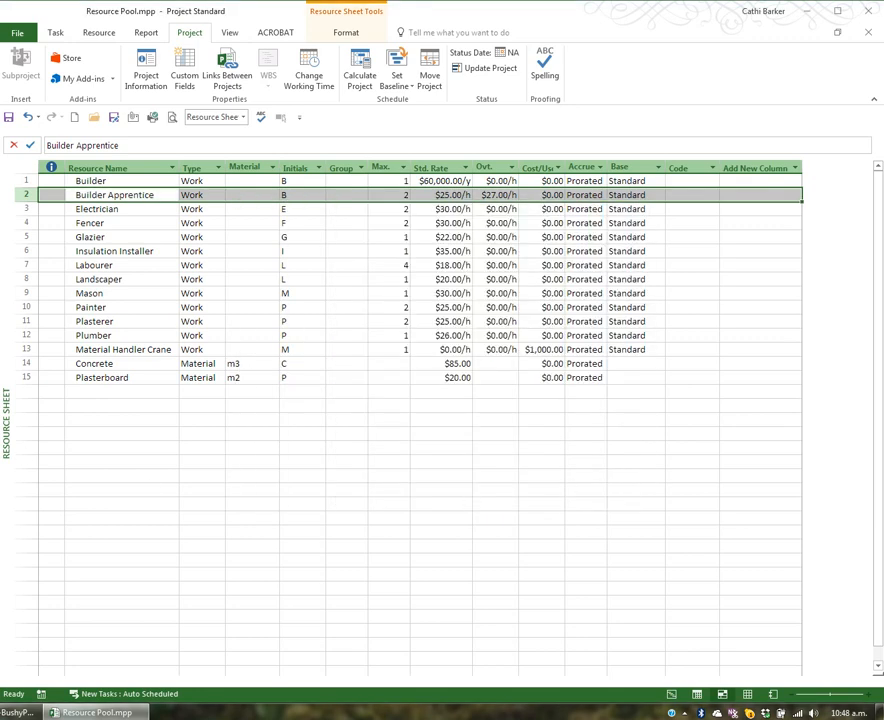